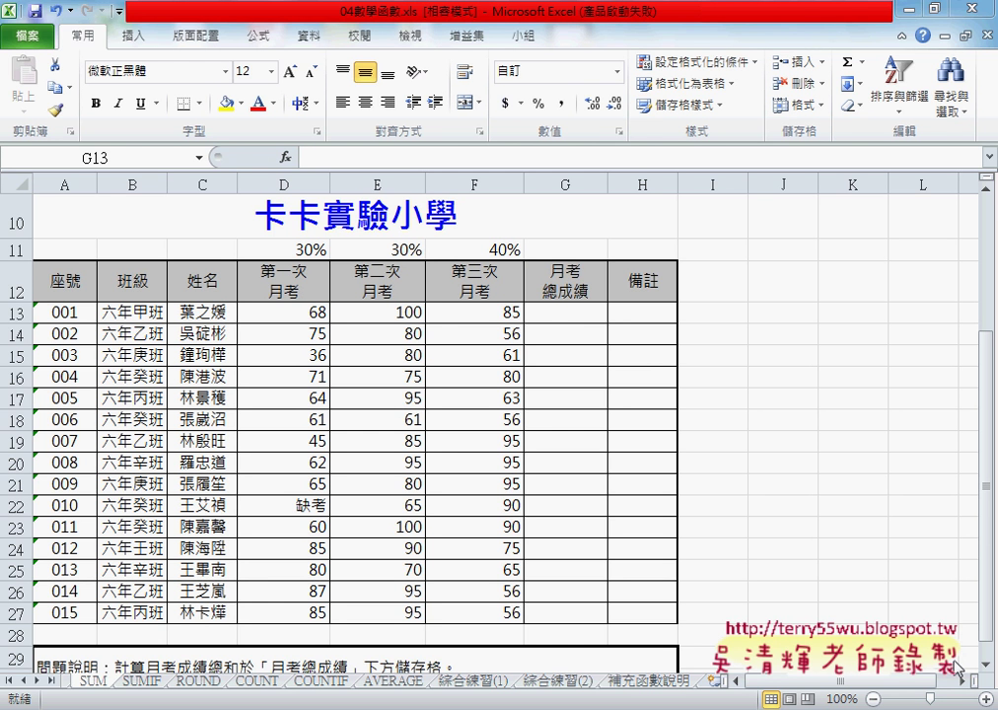
Start G13's formula as =D13*D11, multiplying the first exam score by its weight.
{"action": "left_click", "coordinate": [575, 314]}
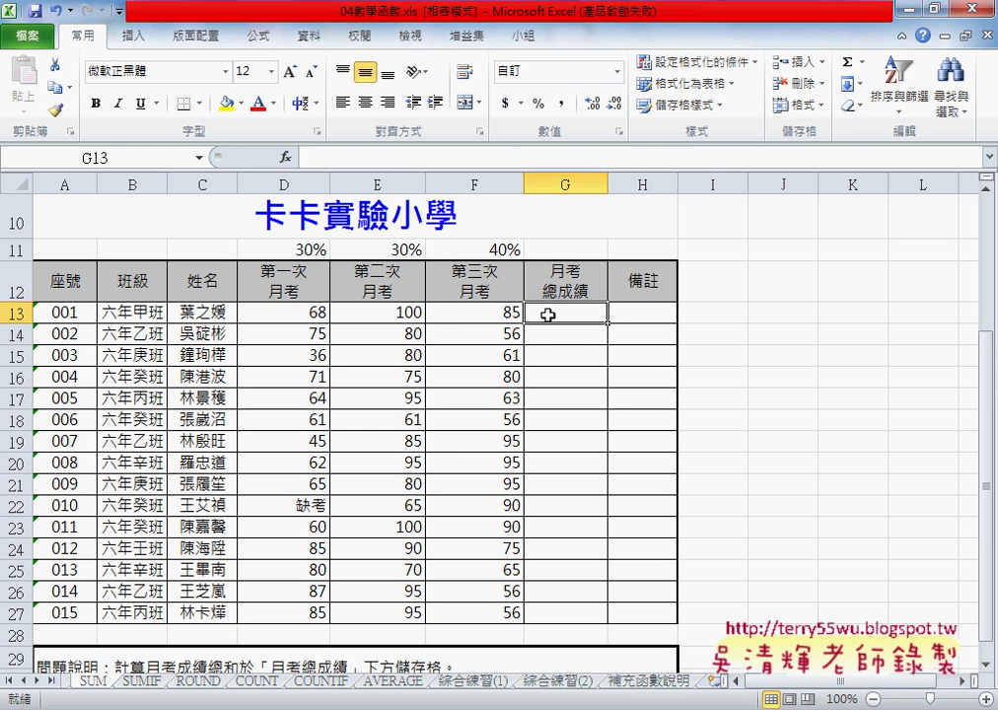
{"action": "left_click_drag", "start_coordinate": [295, 249], "coordinate": [471, 250]}
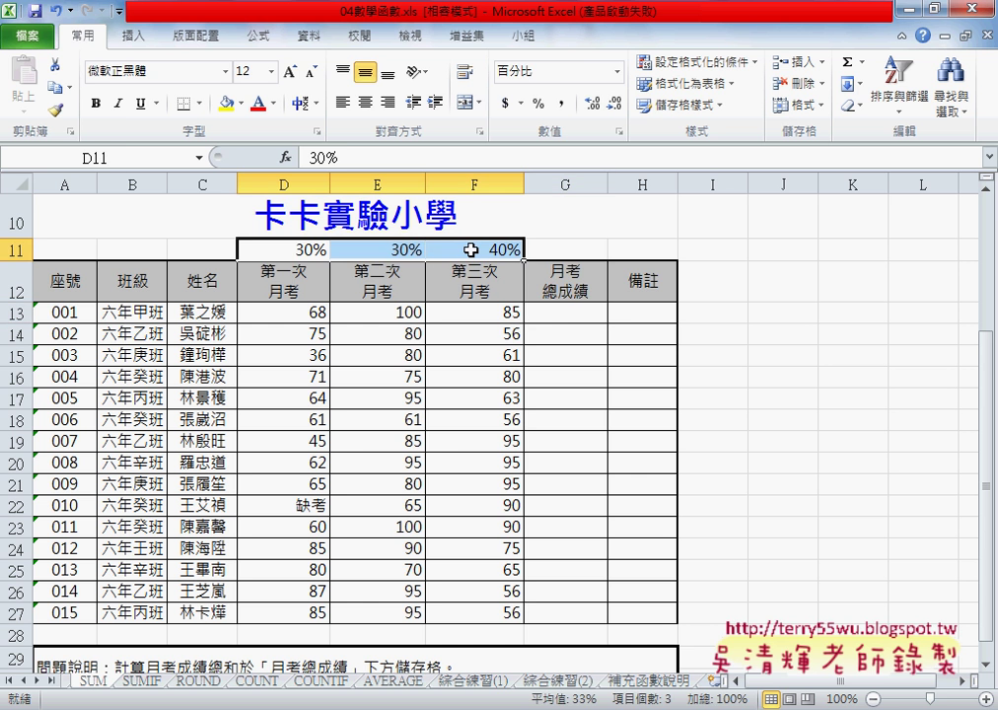
{"action": "left_click", "coordinate": [562, 314]}
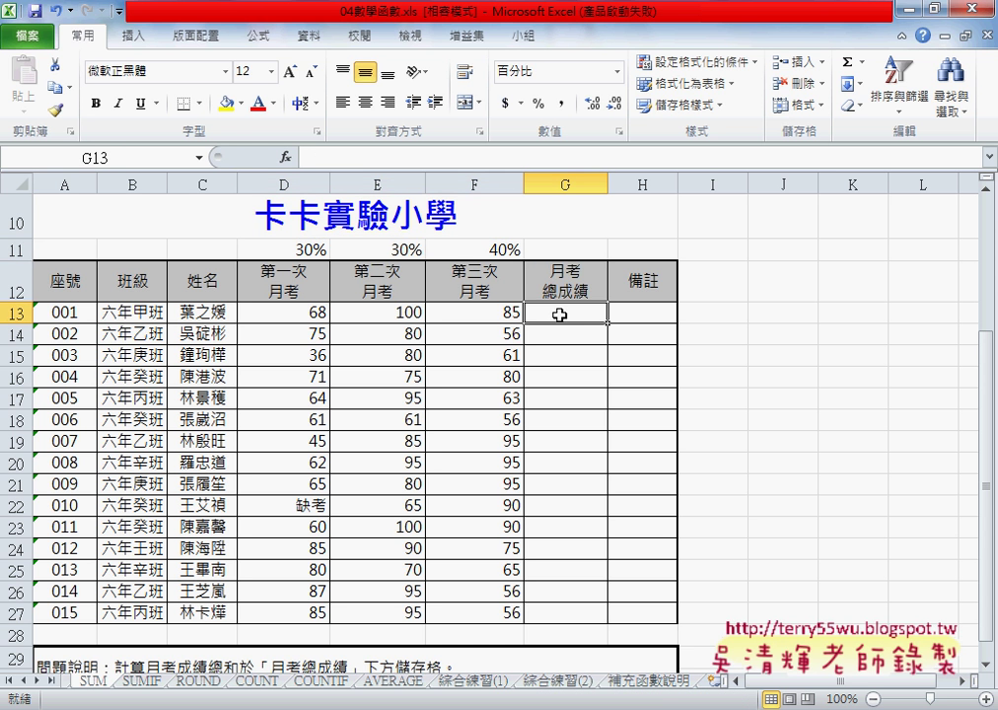
{"action": "left_click", "coordinate": [364, 161]}
{"action": "type", "text": "="}
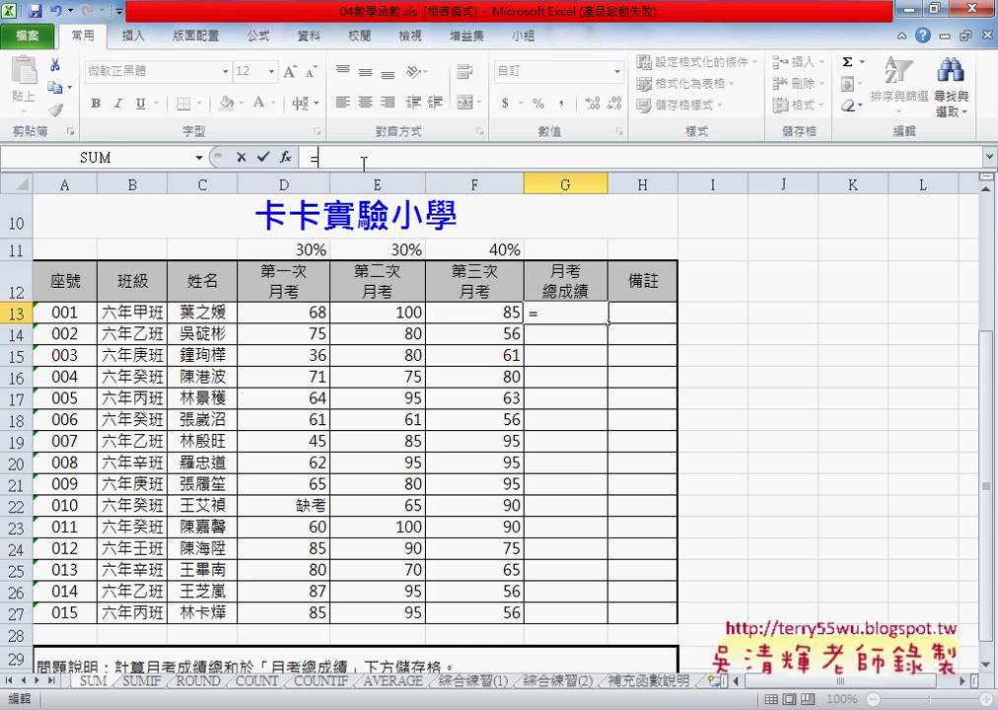
{"action": "left_click", "coordinate": [318, 312]}
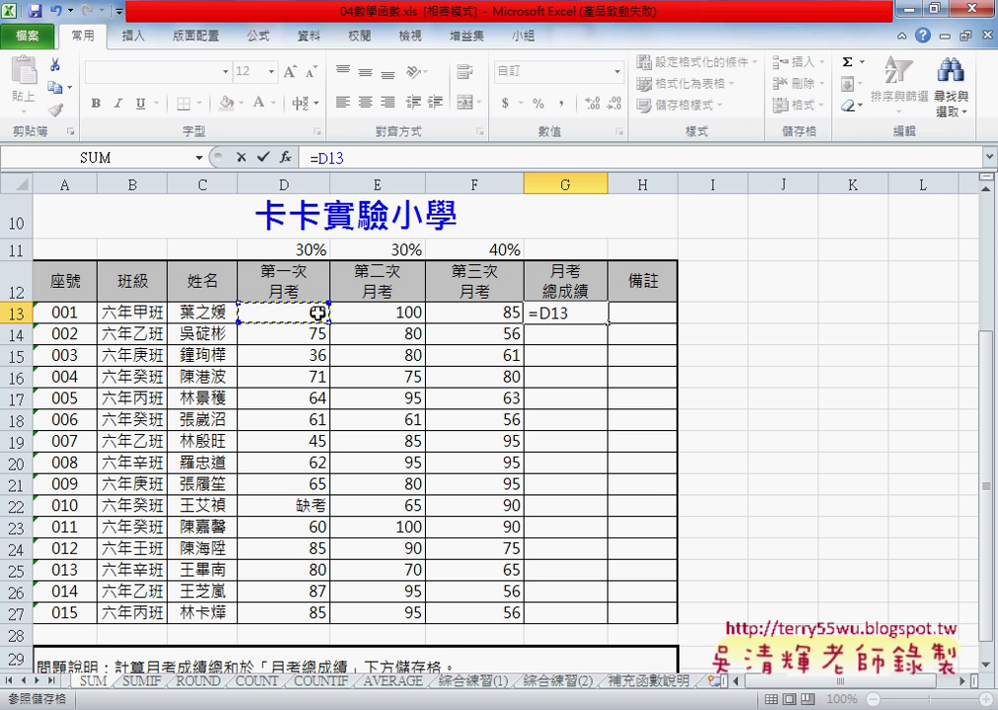
{"action": "type", "text": "*"}
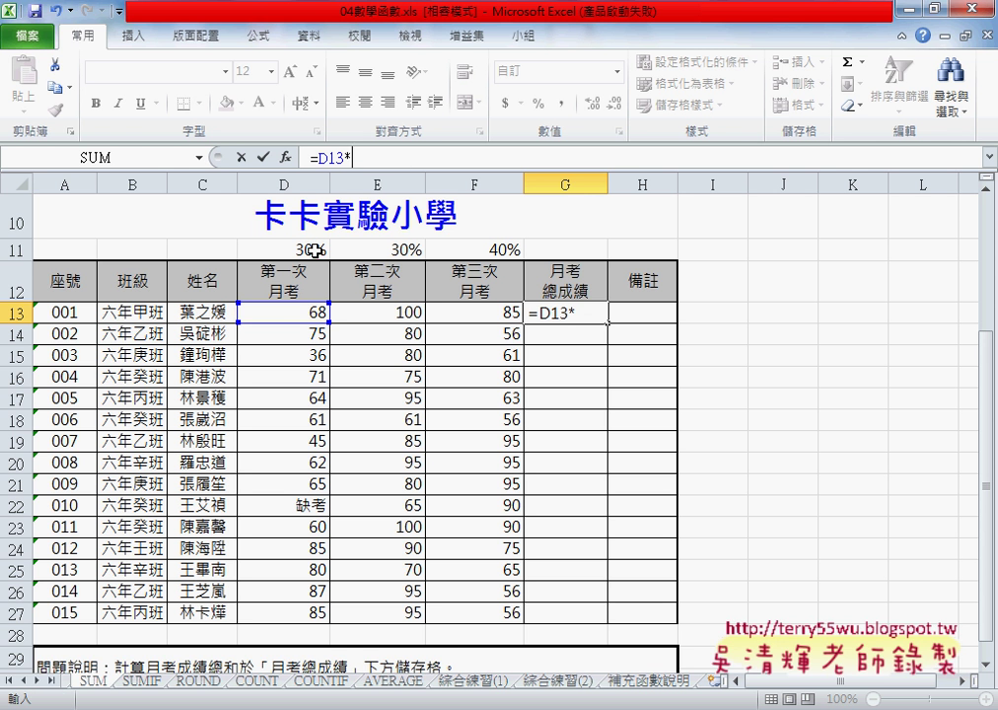
{"action": "left_click", "coordinate": [317, 250]}
Extend the formula with +E13*E11+F13*F11 for the second and third exams.
{"action": "type", "text": "+"}
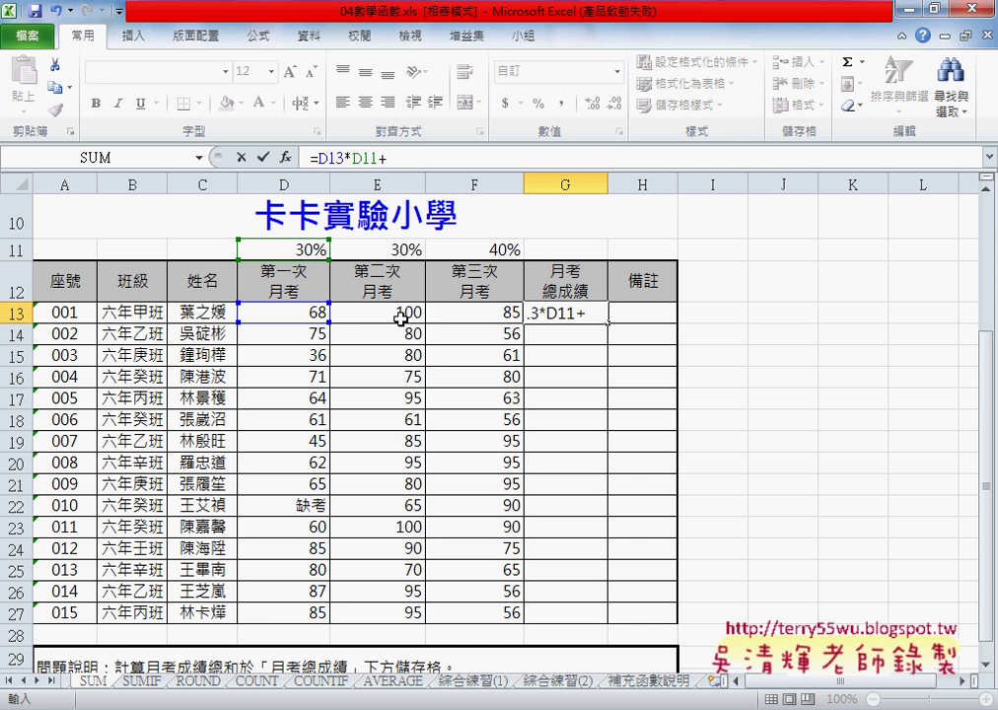
{"action": "left_click", "coordinate": [398, 319]}
{"action": "type", "text": "*"}
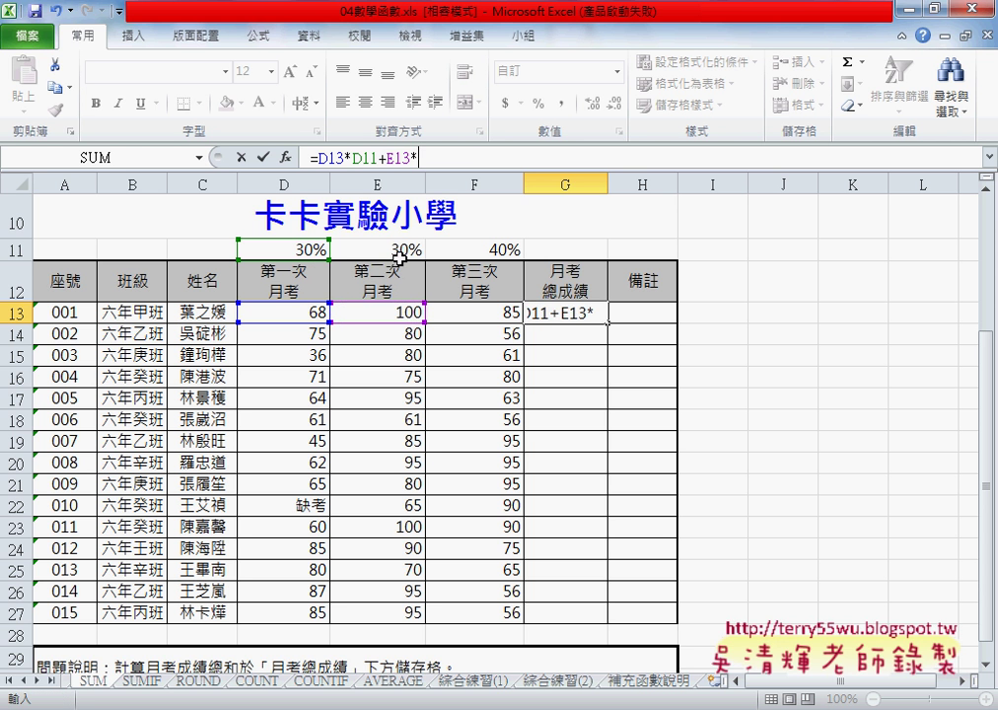
{"action": "left_click", "coordinate": [399, 250]}
{"action": "type", "text": "+"}
{"action": "left_click", "coordinate": [494, 316]}
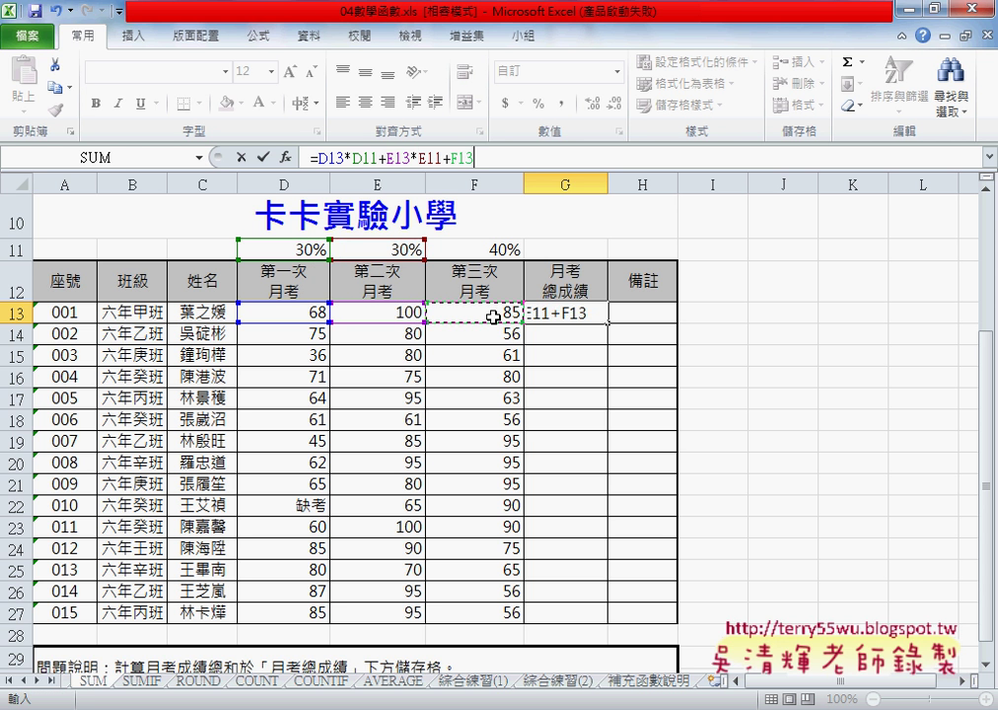
{"action": "type", "text": "*"}
{"action": "left_click", "coordinate": [498, 251]}
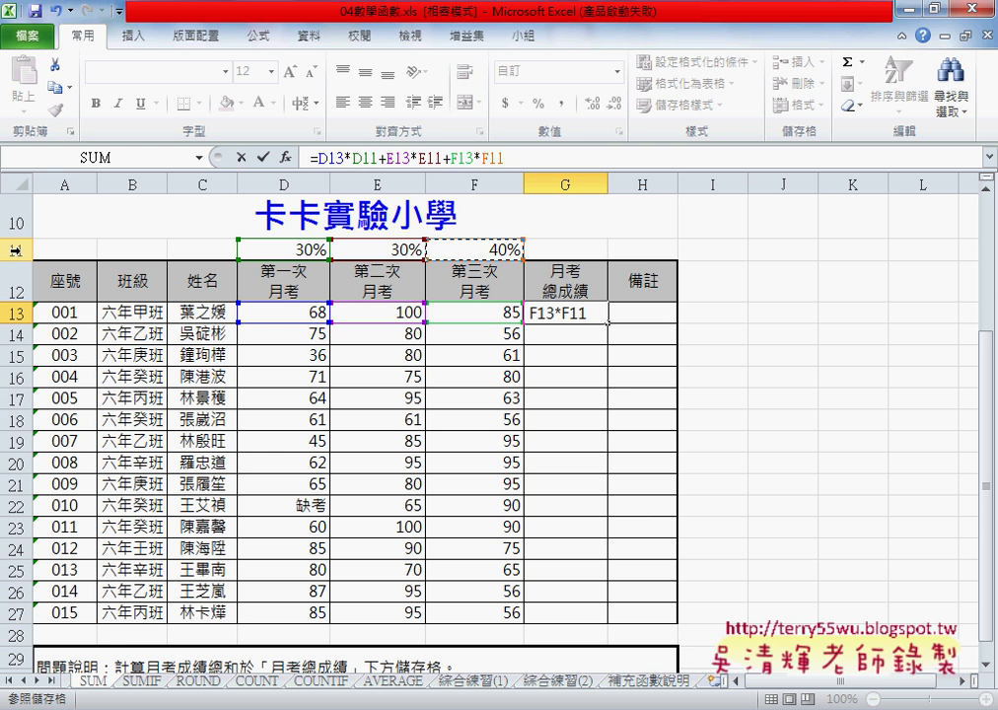
Lock the weight row as D$11, E$11 and F$11 in G13's formula and confirm it (84).
{"action": "left_click", "coordinate": [361, 158]}
{"action": "type", "text": "$"}
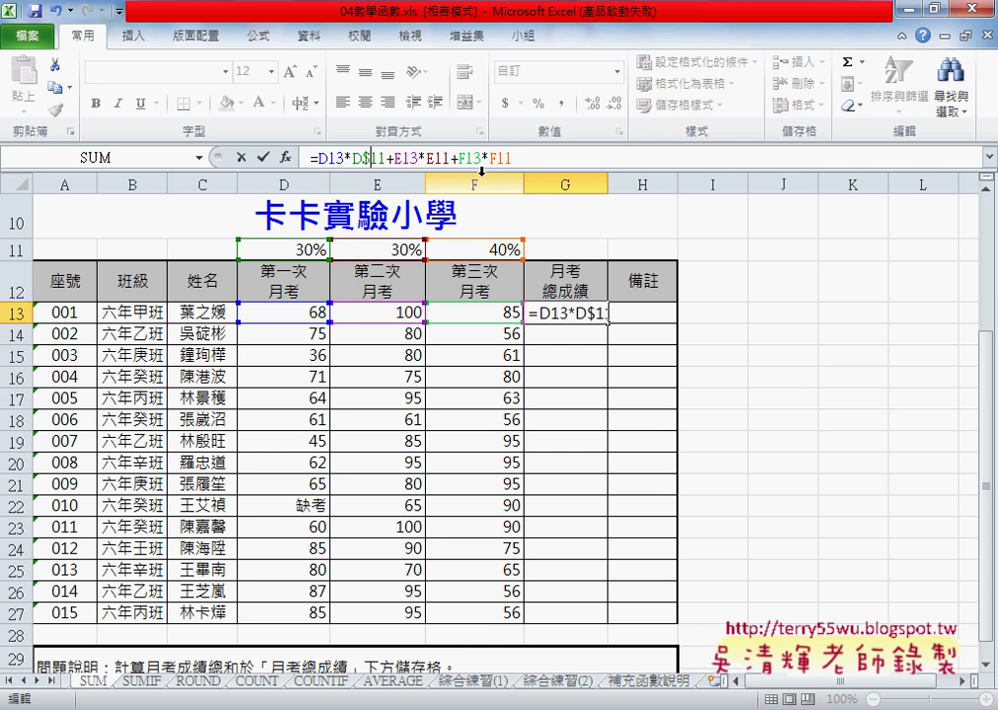
{"action": "left_click", "coordinate": [440, 160]}
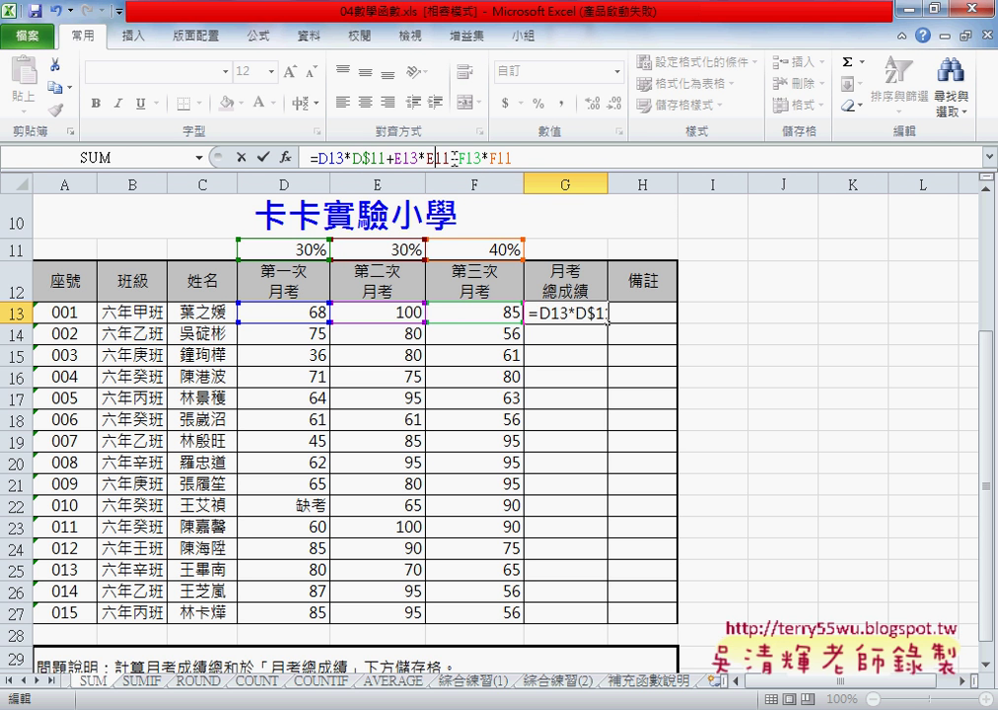
{"action": "type", "text": "$"}
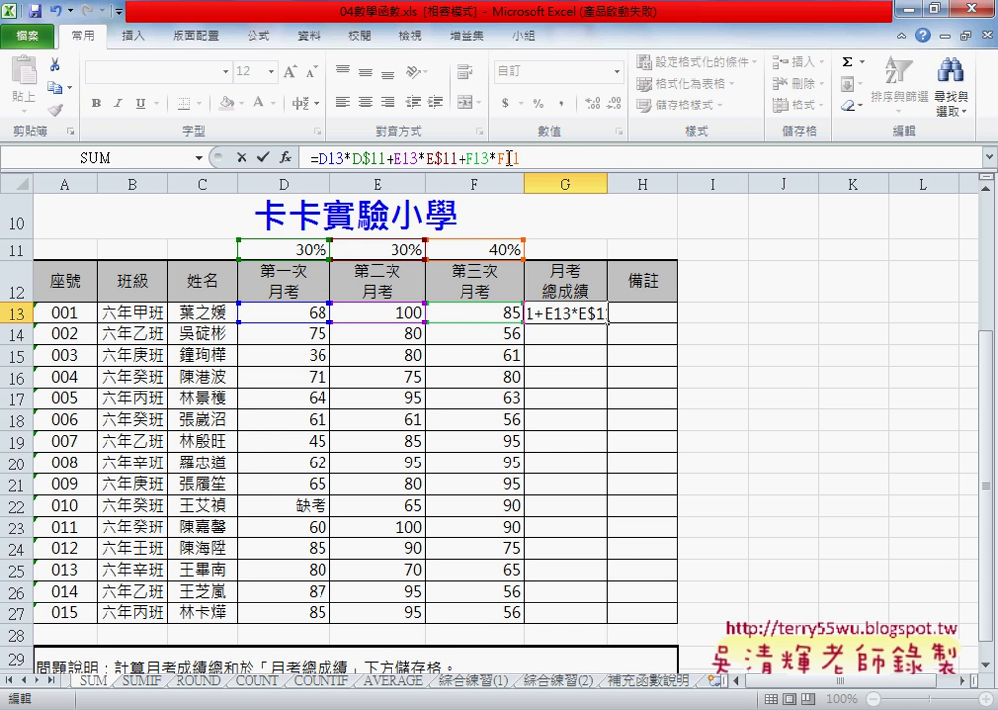
{"action": "left_click", "coordinate": [508, 158]}
{"action": "type", "text": "$"}
{"action": "left_click_drag", "start_coordinate": [506, 158], "coordinate": [497, 158]}
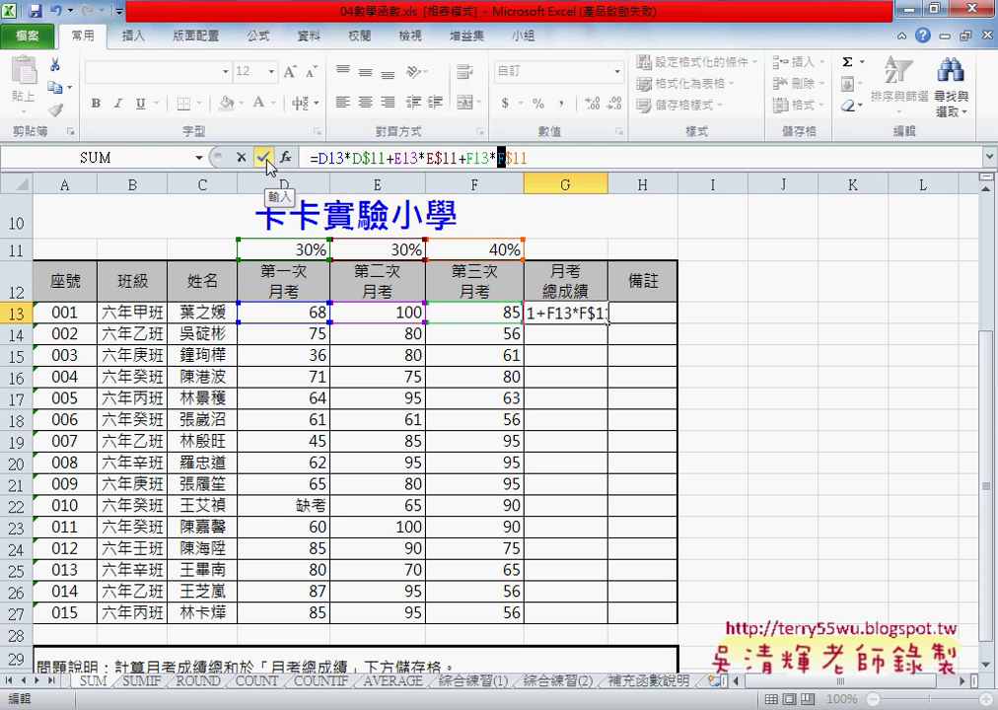
{"action": "left_click_drag", "start_coordinate": [506, 158], "coordinate": [531, 158]}
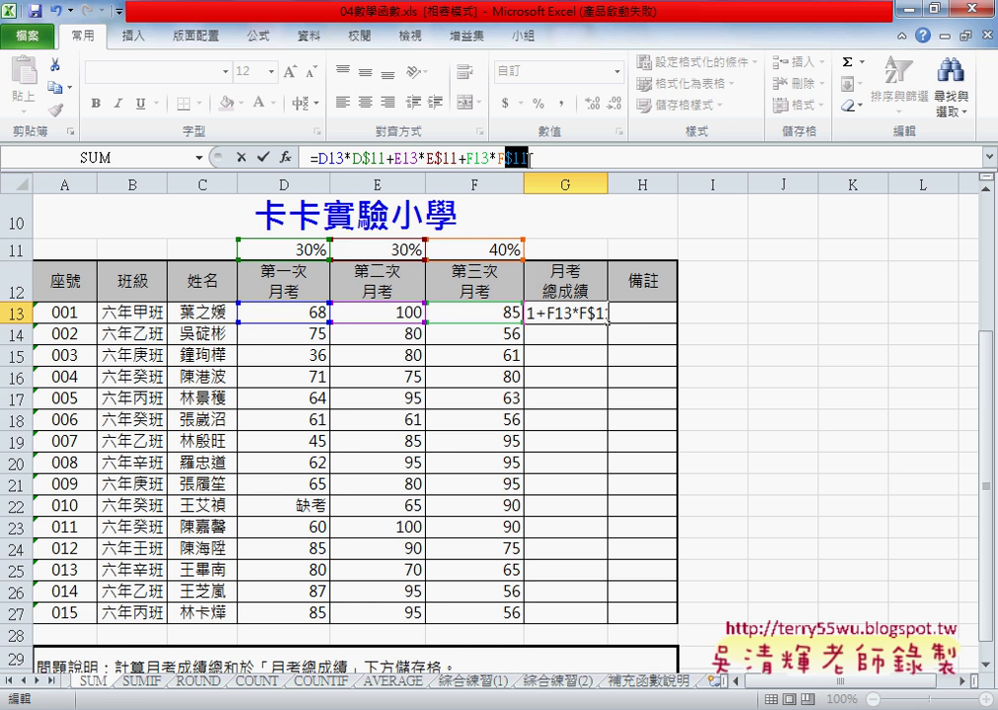
{"action": "left_click", "coordinate": [264, 156]}
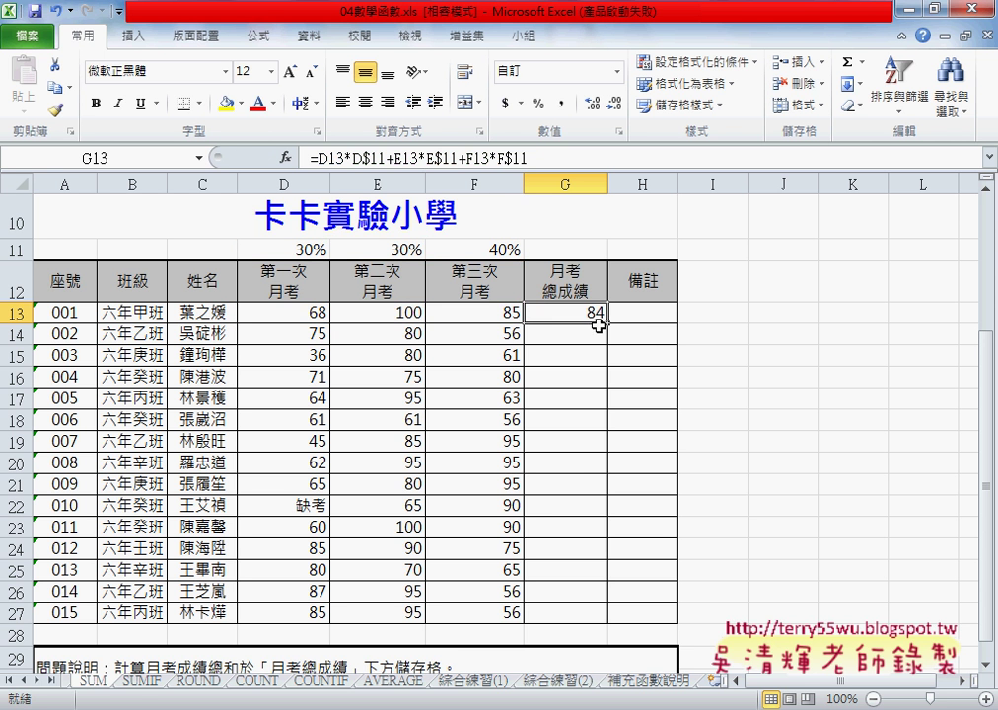
Fill G13's formula down to G27 and autofit column G's width.
{"action": "left_click_drag", "start_coordinate": [604, 322], "coordinate": [586, 622]}
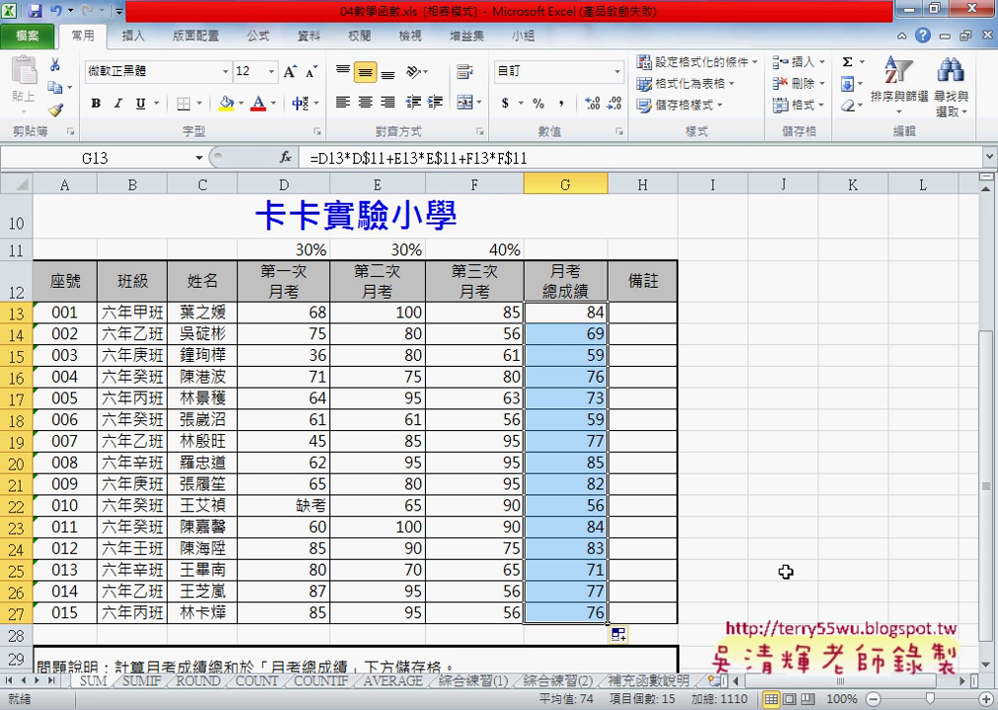
{"action": "double_click", "coordinate": [608, 183]}
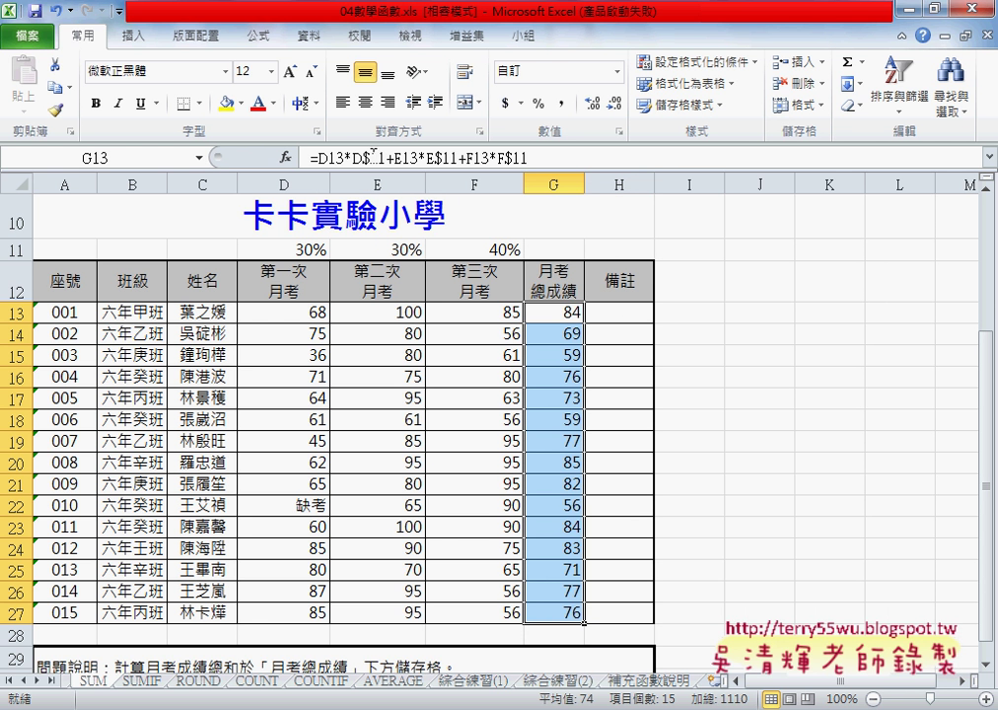
{"action": "left_click", "coordinate": [635, 314]}
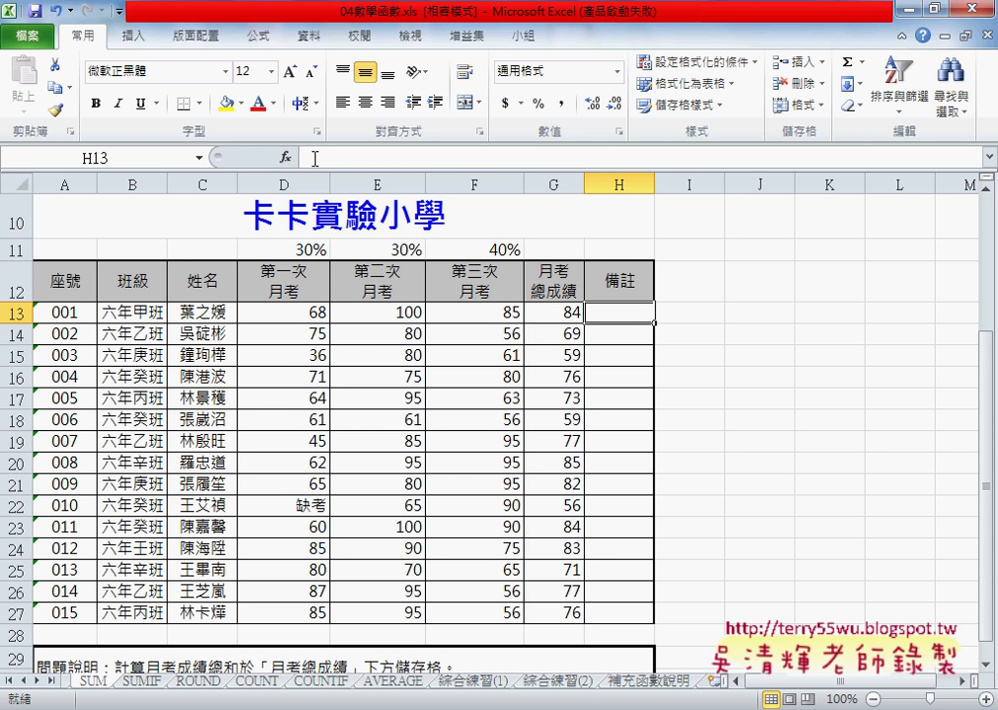
Open Insert Function for H13 and filter the categories to Math & Trig (數學與三角函數).
{"action": "left_click", "coordinate": [285, 157]}
{"action": "left_click_drag", "start_coordinate": [550, 185], "coordinate": [833, 160]}
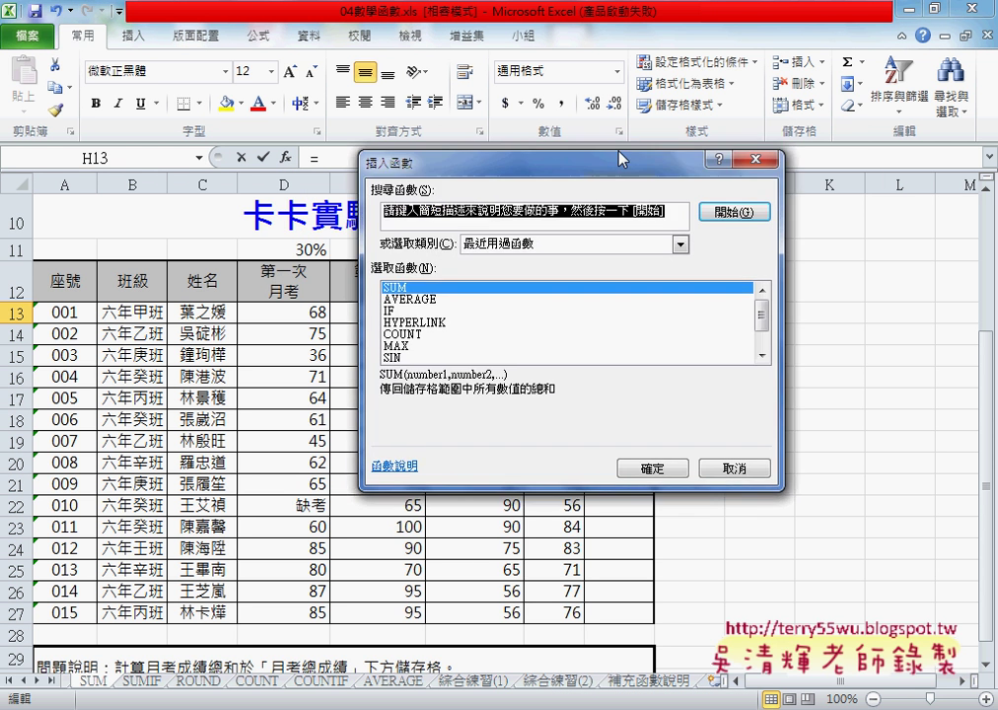
{"action": "left_click", "coordinate": [802, 240]}
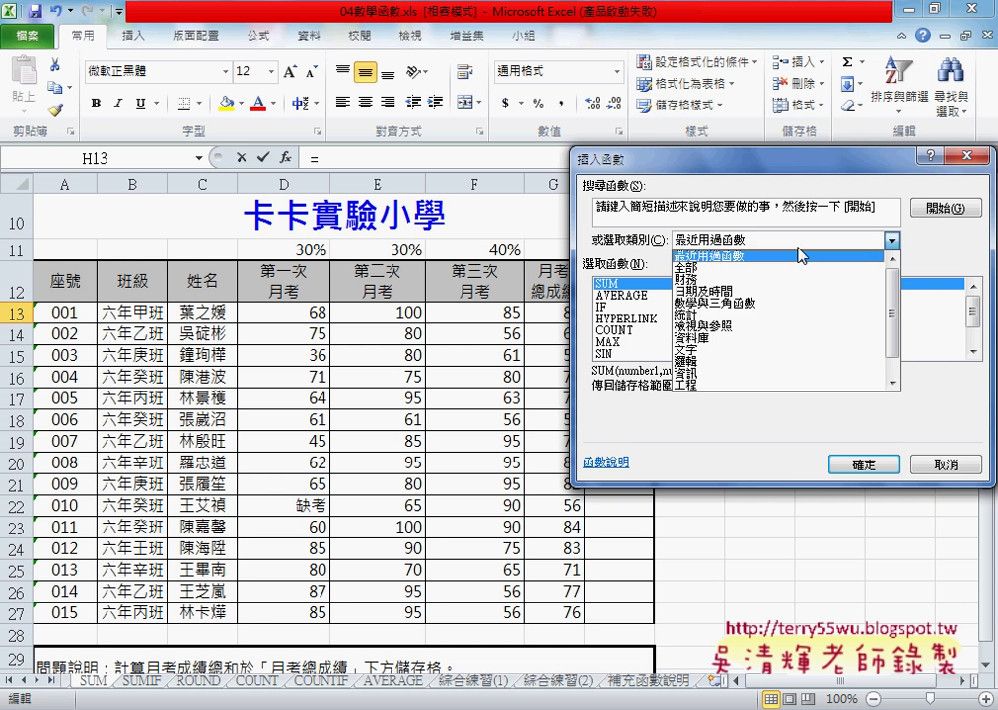
{"action": "left_click", "coordinate": [797, 303]}
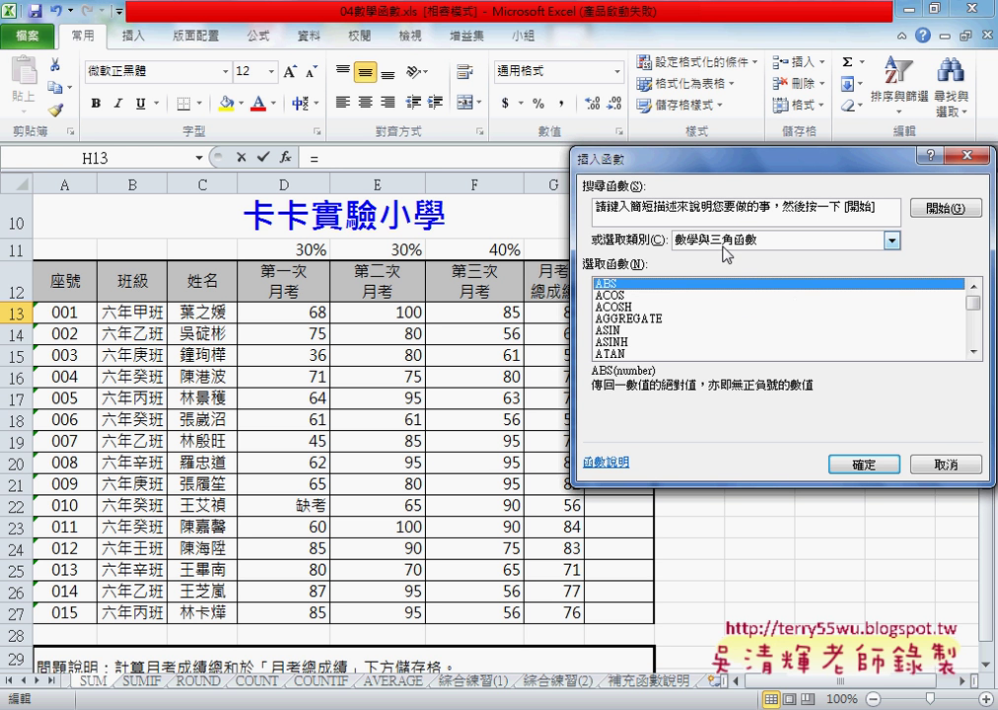
Scroll the Math & Trig function list and select SUM.
{"action": "left_click", "coordinate": [779, 243]}
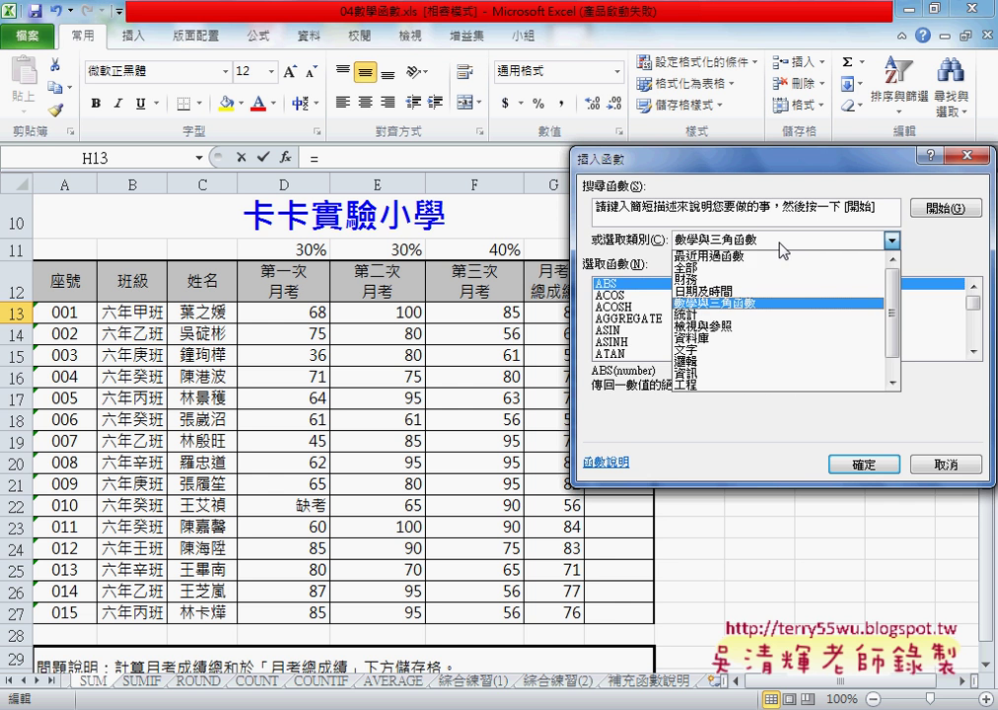
{"action": "left_click_drag", "start_coordinate": [973, 303], "coordinate": [979, 335]}
{"action": "left_click", "coordinate": [977, 320]}
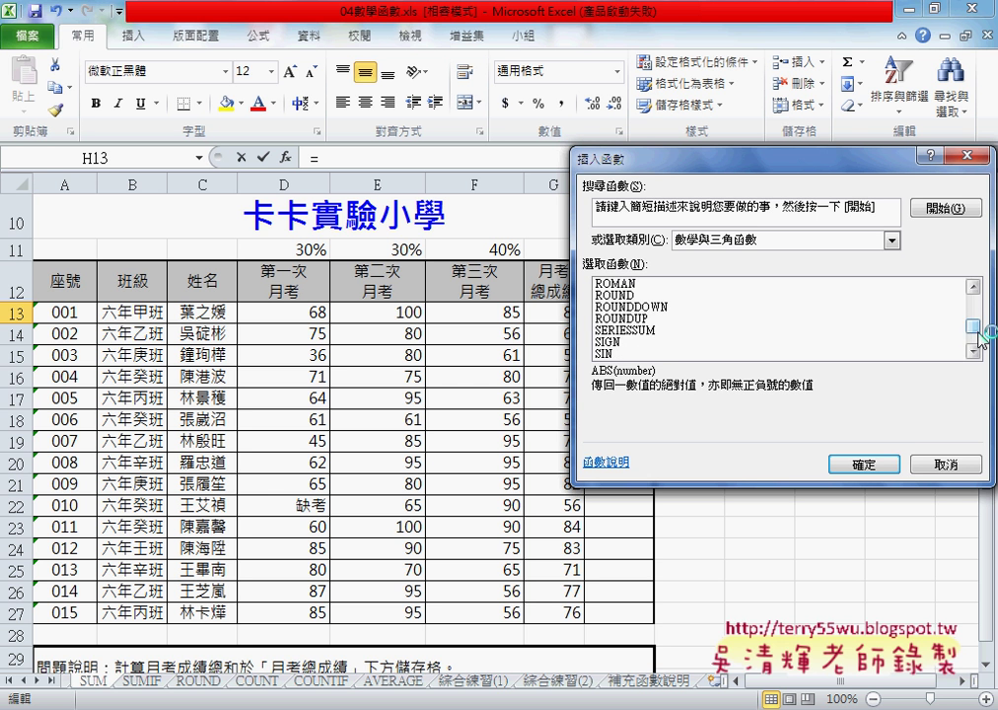
{"action": "left_click", "coordinate": [975, 352]}
{"action": "left_click", "coordinate": [974, 351]}
{"action": "left_click", "coordinate": [973, 351]}
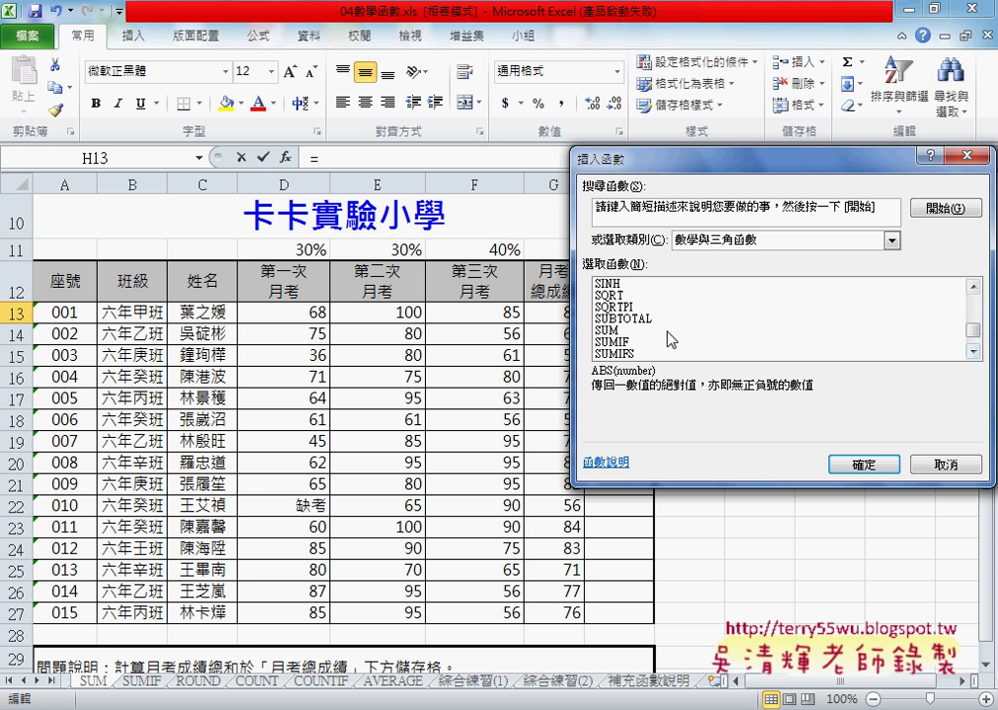
{"action": "left_click", "coordinate": [785, 331]}
{"action": "left_click", "coordinate": [974, 352]}
{"action": "left_click", "coordinate": [973, 352]}
{"action": "left_click", "coordinate": [974, 352]}
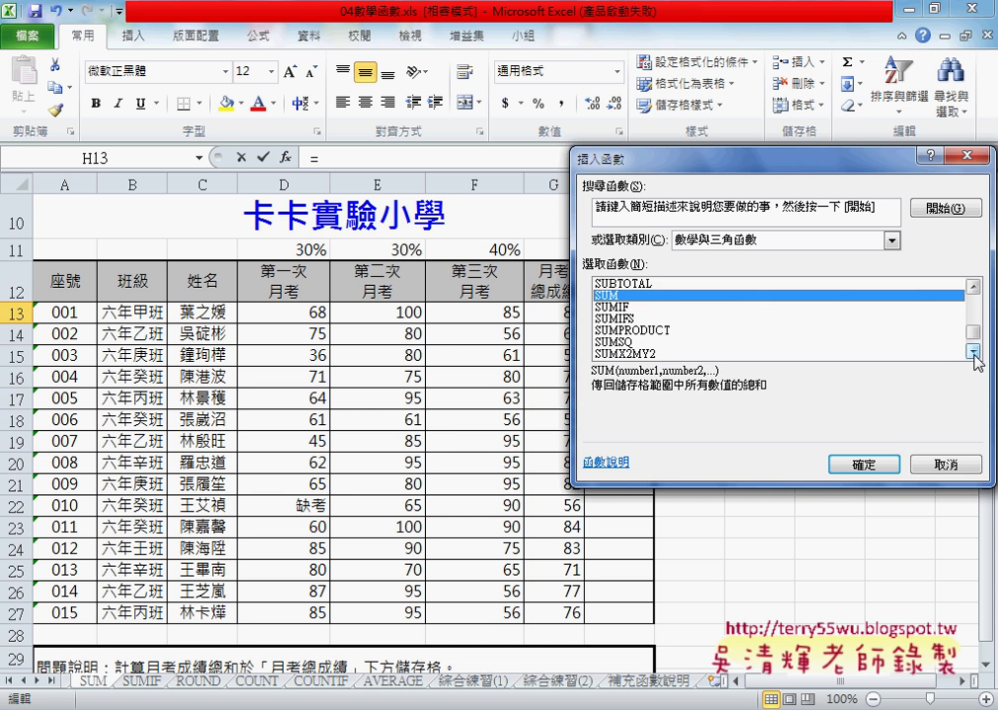
{"action": "left_click", "coordinate": [974, 352]}
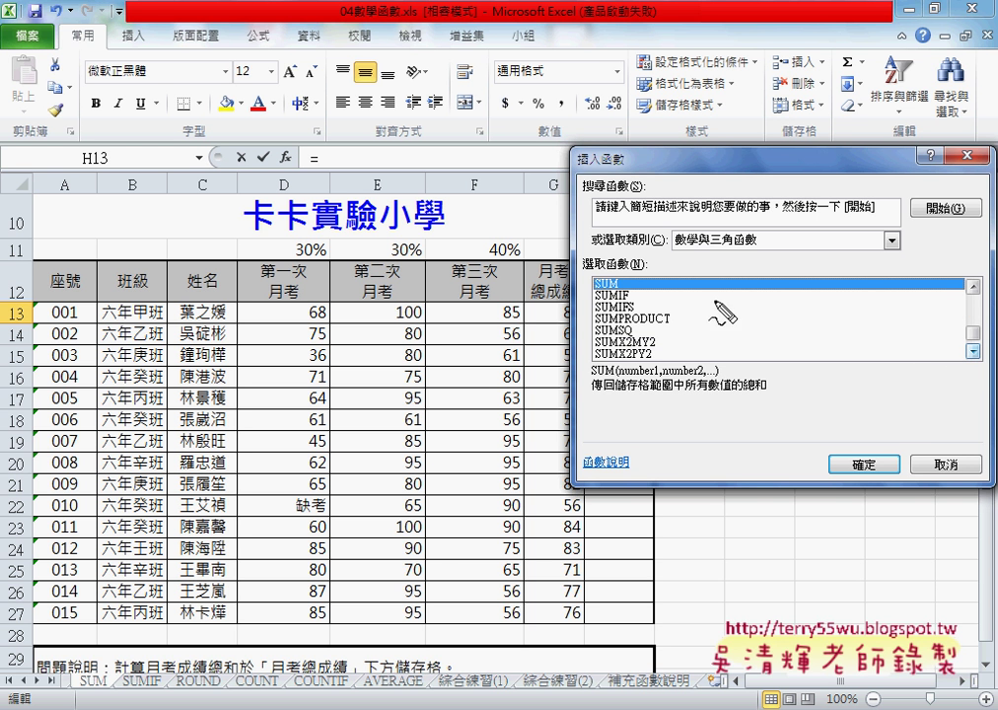
Select SUMPRODUCT in the Math & Trig list, showing its array1, array2 syntax.
{"action": "left_click_drag", "start_coordinate": [614, 297], "coordinate": [610, 300]}
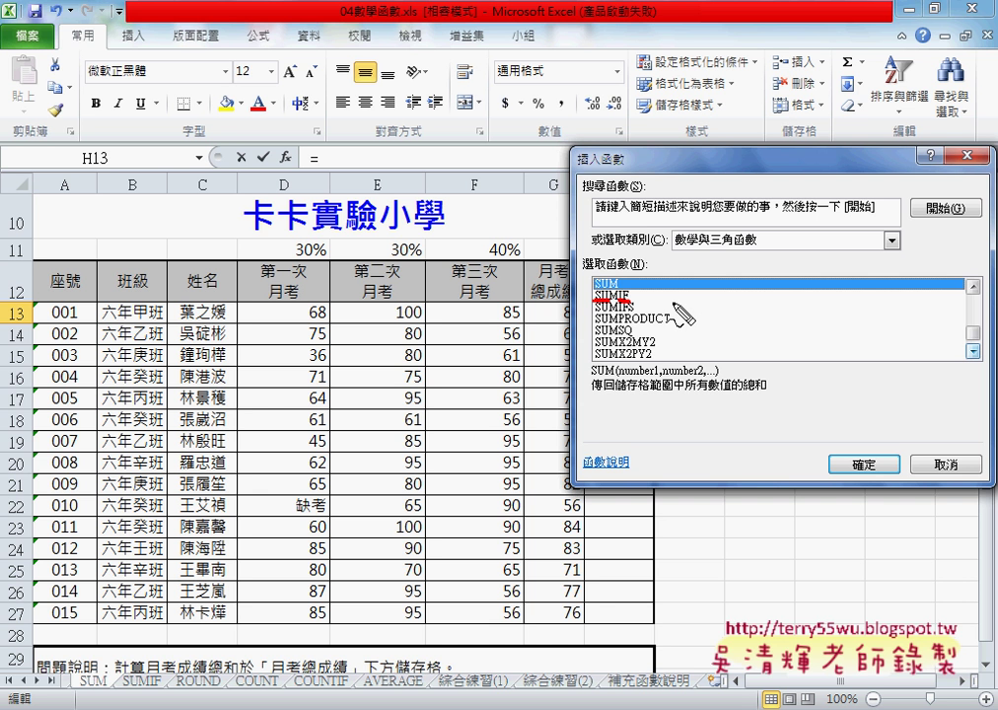
{"action": "left_click_drag", "start_coordinate": [635, 304], "coordinate": [619, 305]}
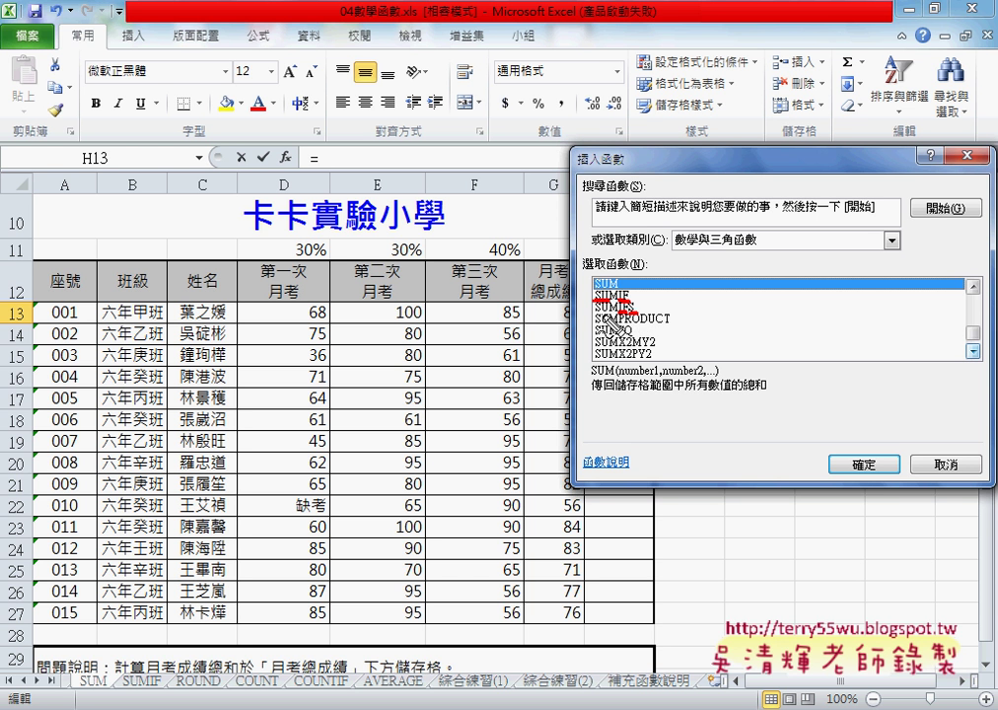
{"action": "mouse_move", "coordinate": [595, 310]}
{"action": "left_mouse_down"}
{"action": "mouse_move", "coordinate": [677, 324]}
{"action": "mouse_move", "coordinate": [679, 341]}
{"action": "left_mouse_up"}
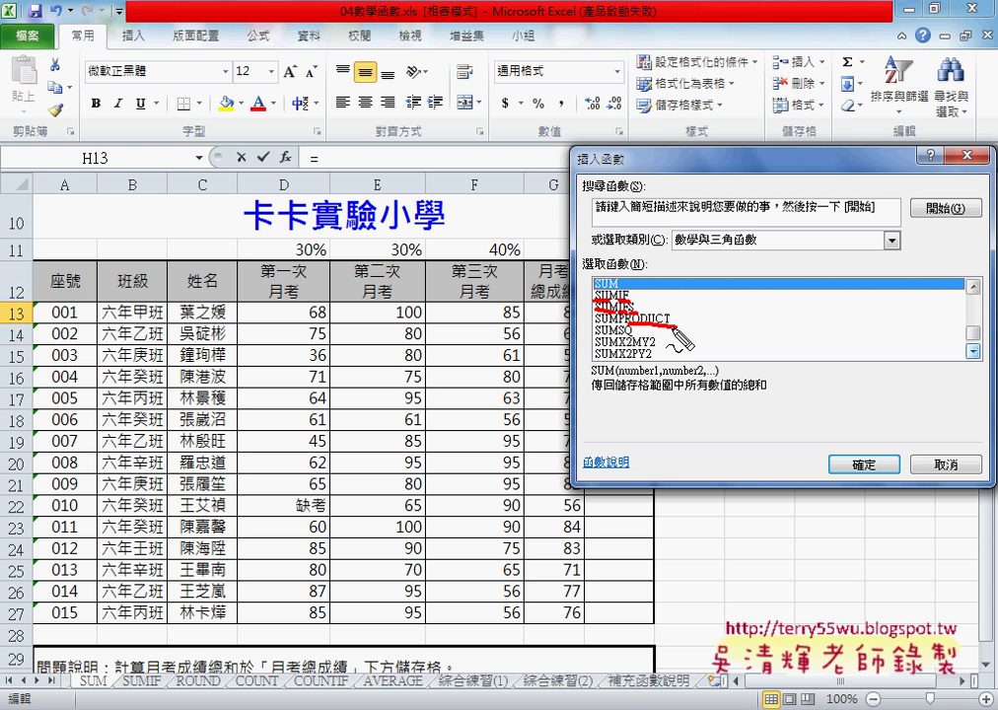
{"action": "key", "text": "Escape"}
{"action": "left_click", "coordinate": [667, 320]}
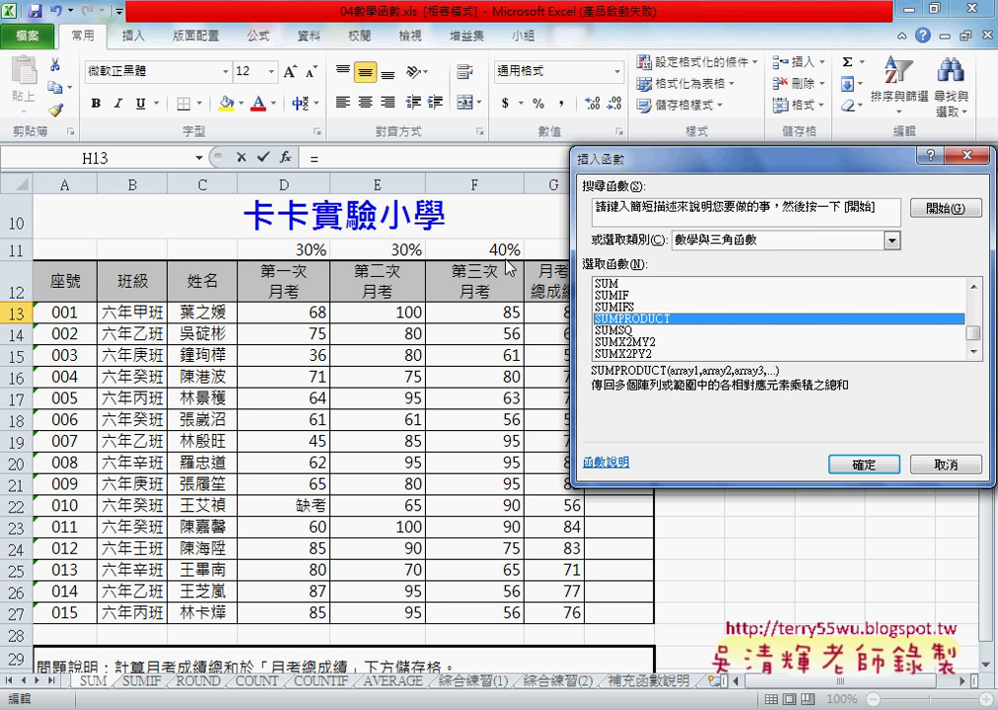
Give SUMPRODUCT Array1 D11:F11 (weights) and Array2 D13:F13 (scores), previewing 84.4.
{"action": "left_click_drag", "start_coordinate": [631, 158], "coordinate": [720, 151]}
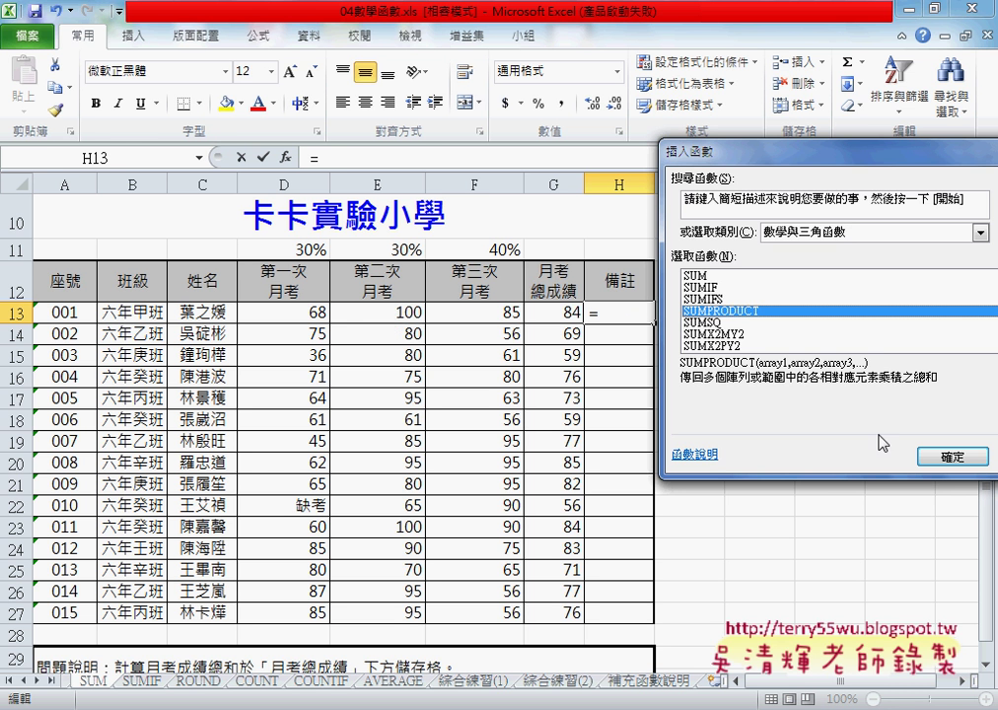
{"action": "left_click", "coordinate": [959, 458]}
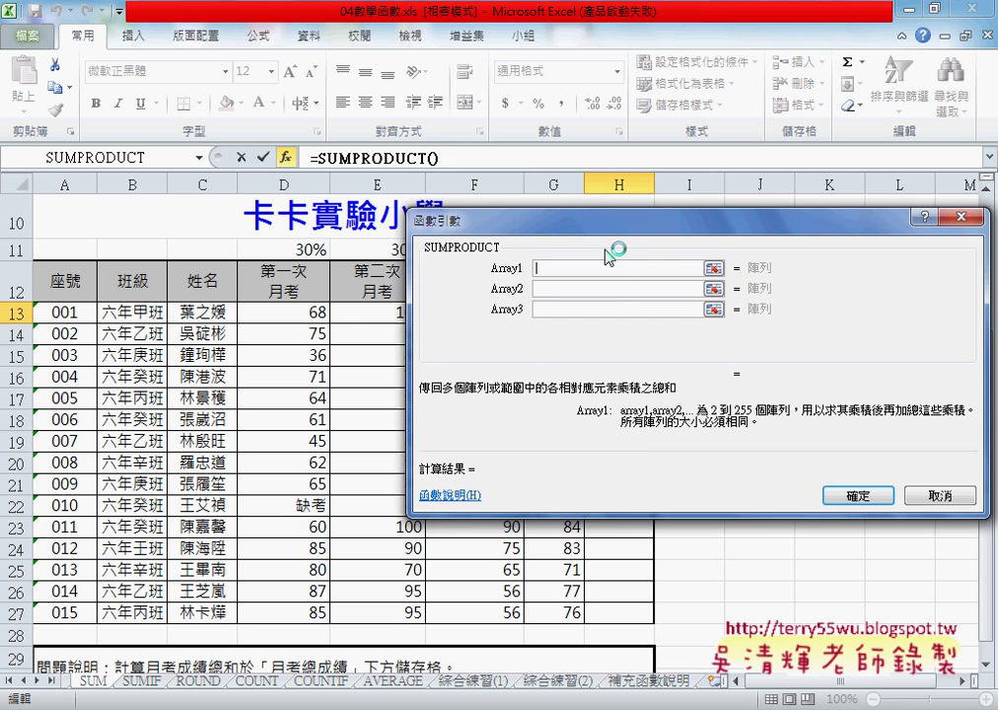
{"action": "mouse_move", "coordinate": [622, 224]}
{"action": "left_mouse_down"}
{"action": "mouse_move", "coordinate": [420, 380]}
{"action": "mouse_move", "coordinate": [403, 383]}
{"action": "left_mouse_up"}
{"action": "left_click_drag", "start_coordinate": [276, 250], "coordinate": [488, 250]}
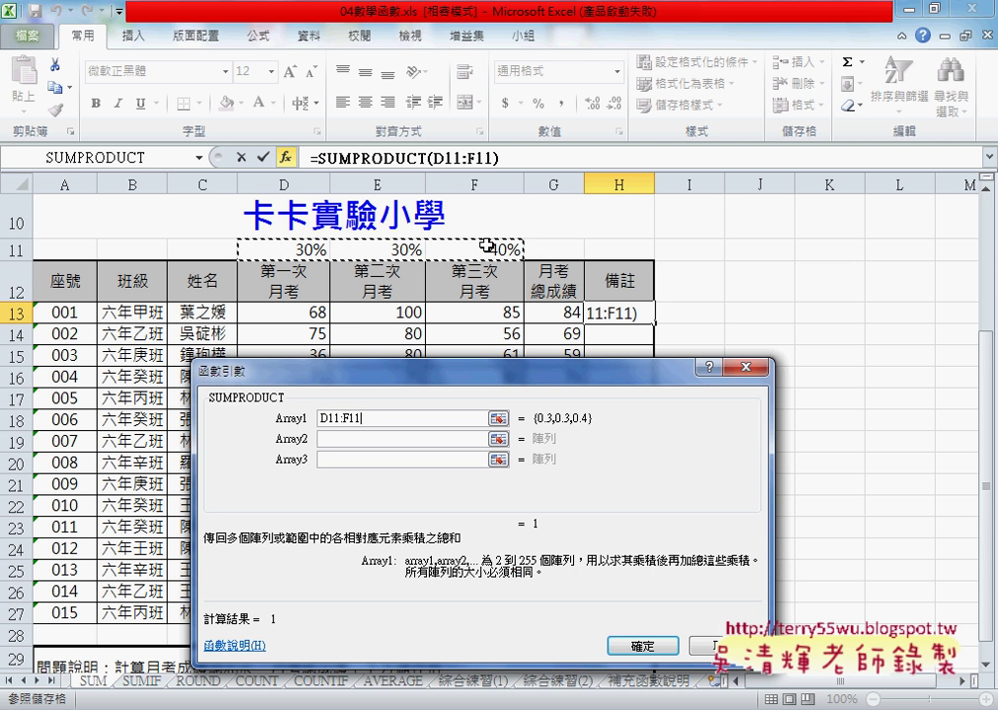
{"action": "left_click", "coordinate": [325, 439]}
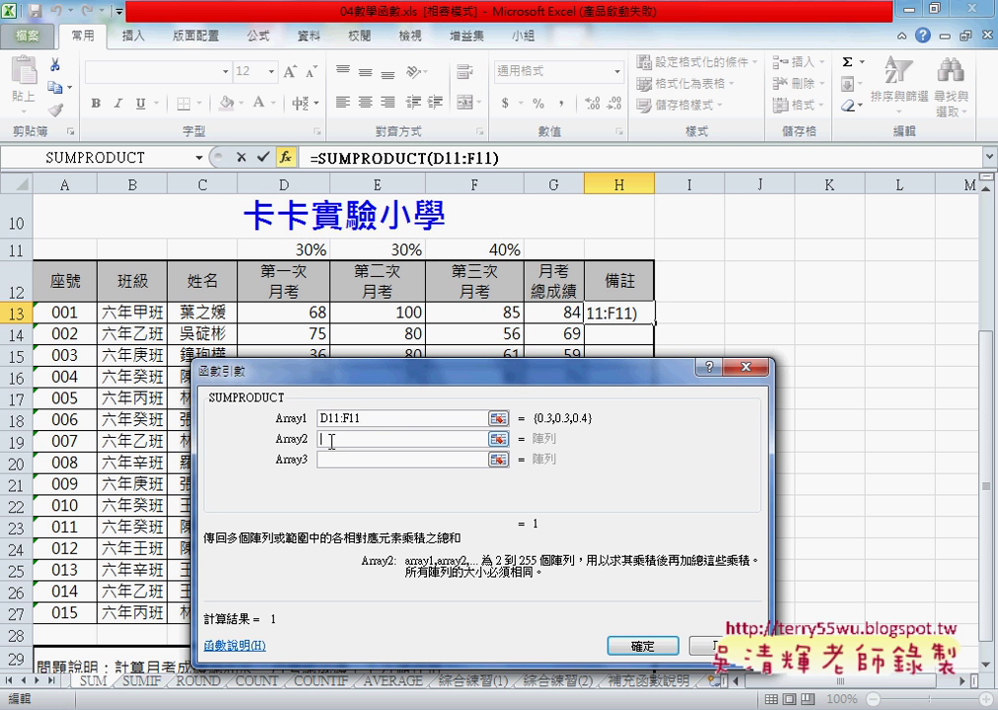
{"action": "left_click_drag", "start_coordinate": [284, 326], "coordinate": [477, 311]}
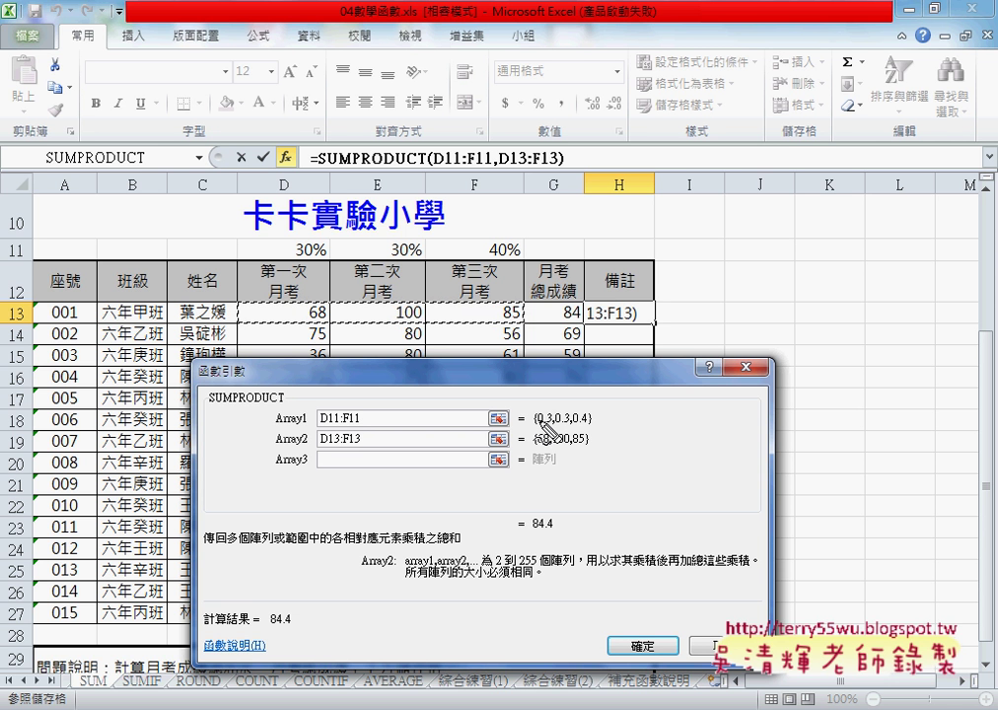
{"action": "left_click_drag", "start_coordinate": [530, 428], "coordinate": [591, 428]}
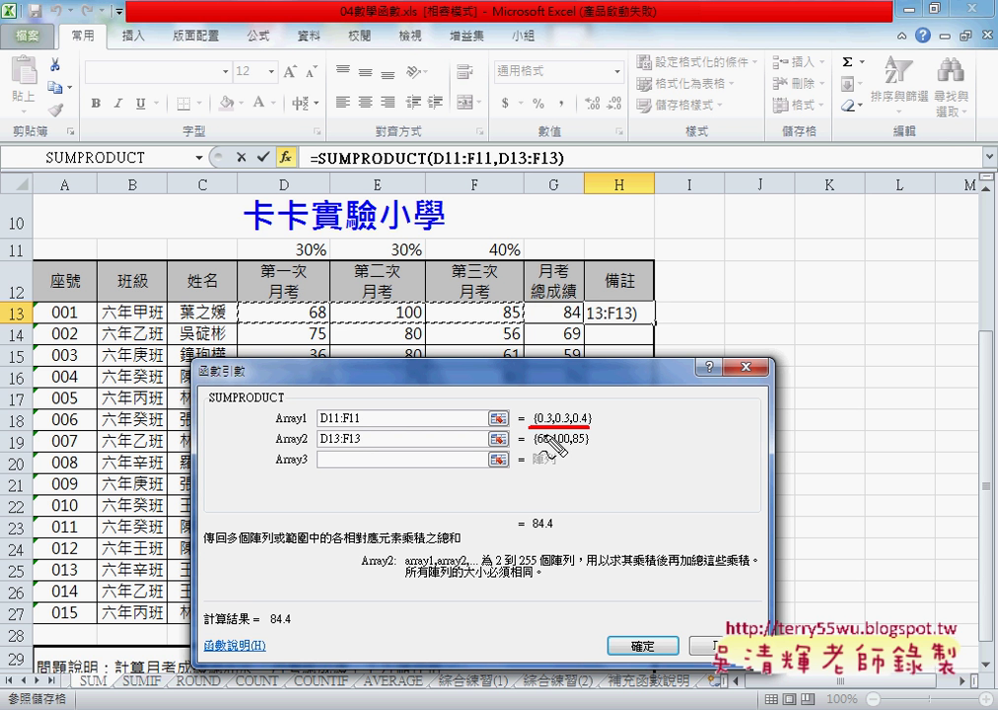
{"action": "mouse_move", "coordinate": [519, 258]}
{"action": "left_mouse_down"}
{"action": "mouse_move", "coordinate": [396, 240]}
{"action": "mouse_move", "coordinate": [582, 390]}
{"action": "left_mouse_up"}
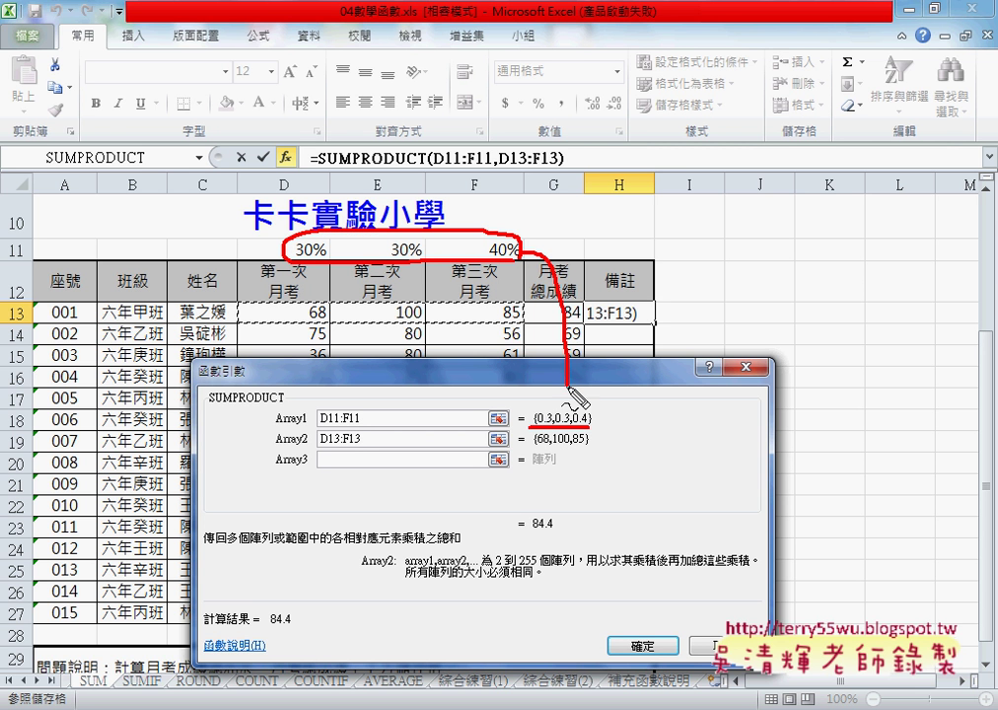
{"action": "mouse_move", "coordinate": [357, 448]}
{"action": "left_mouse_down"}
{"action": "mouse_move", "coordinate": [538, 456]}
{"action": "mouse_move", "coordinate": [588, 444]}
{"action": "left_mouse_up"}
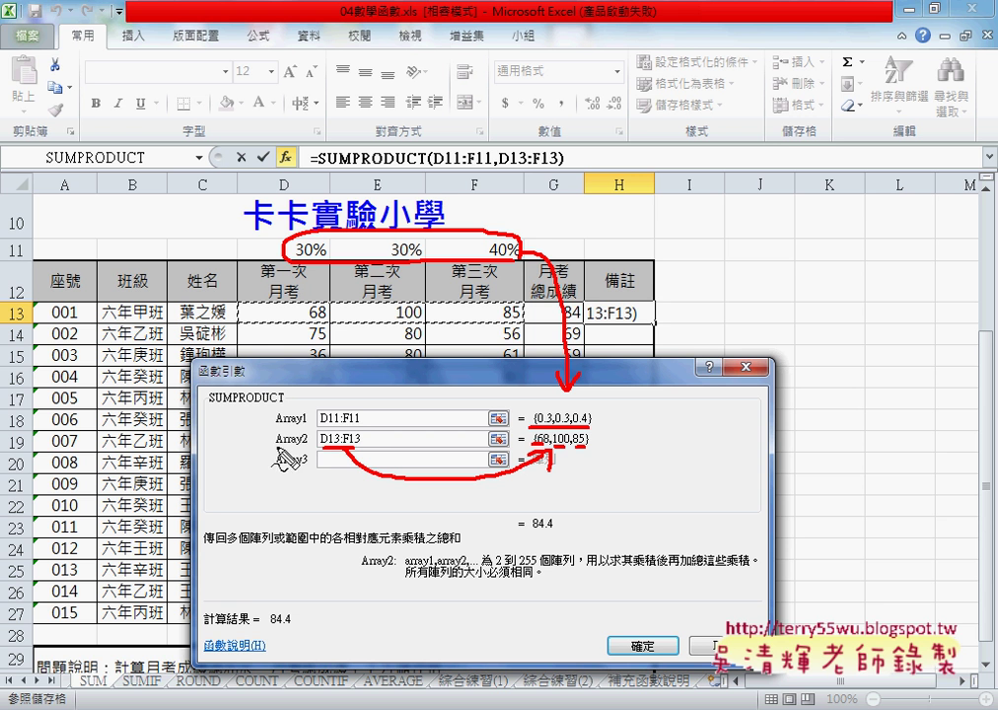
{"action": "mouse_move", "coordinate": [276, 448]}
{"action": "left_mouse_down"}
{"action": "mouse_move", "coordinate": [312, 448]}
{"action": "mouse_move", "coordinate": [312, 426]}
{"action": "left_mouse_up"}
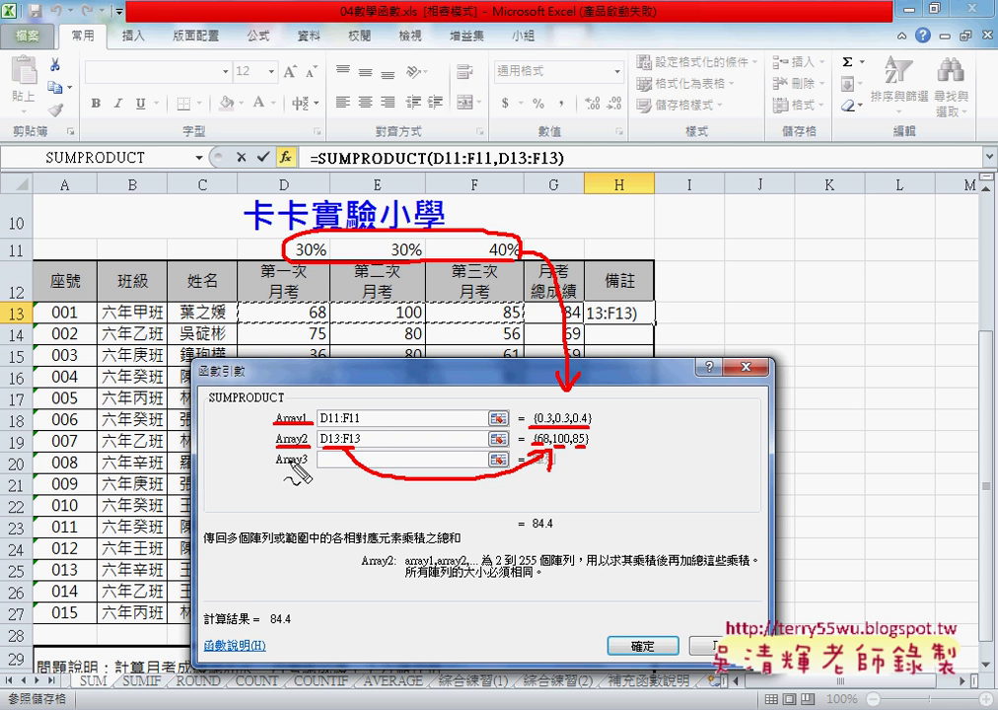
{"action": "left_click_drag", "start_coordinate": [274, 472], "coordinate": [312, 471]}
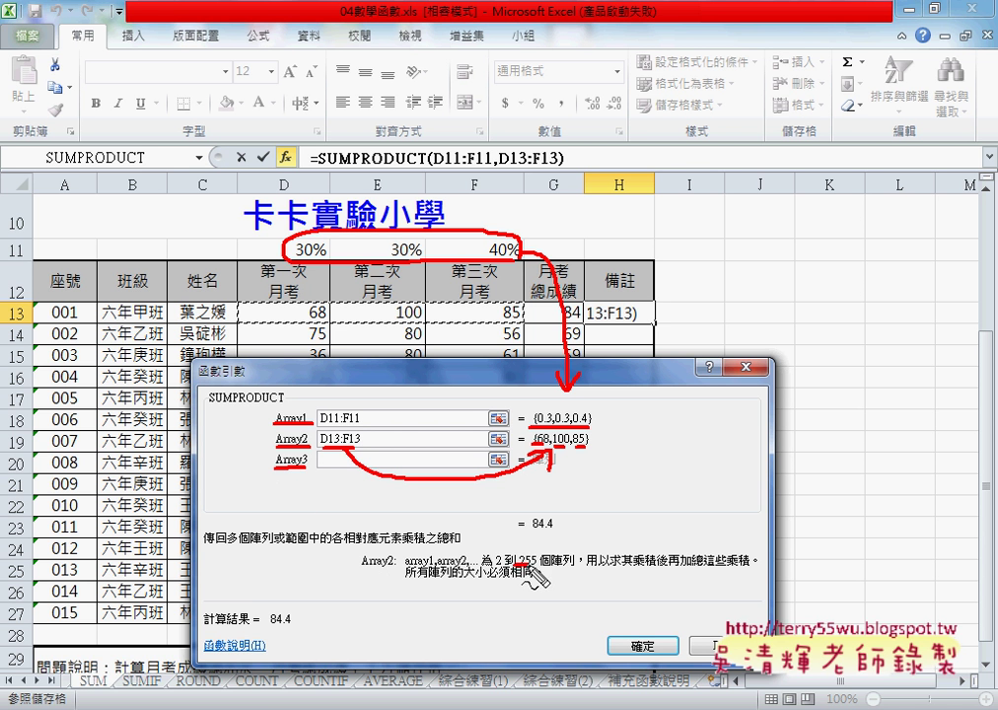
{"action": "left_click_drag", "start_coordinate": [515, 573], "coordinate": [549, 573]}
{"action": "left_click_drag", "start_coordinate": [533, 529], "coordinate": [554, 531]}
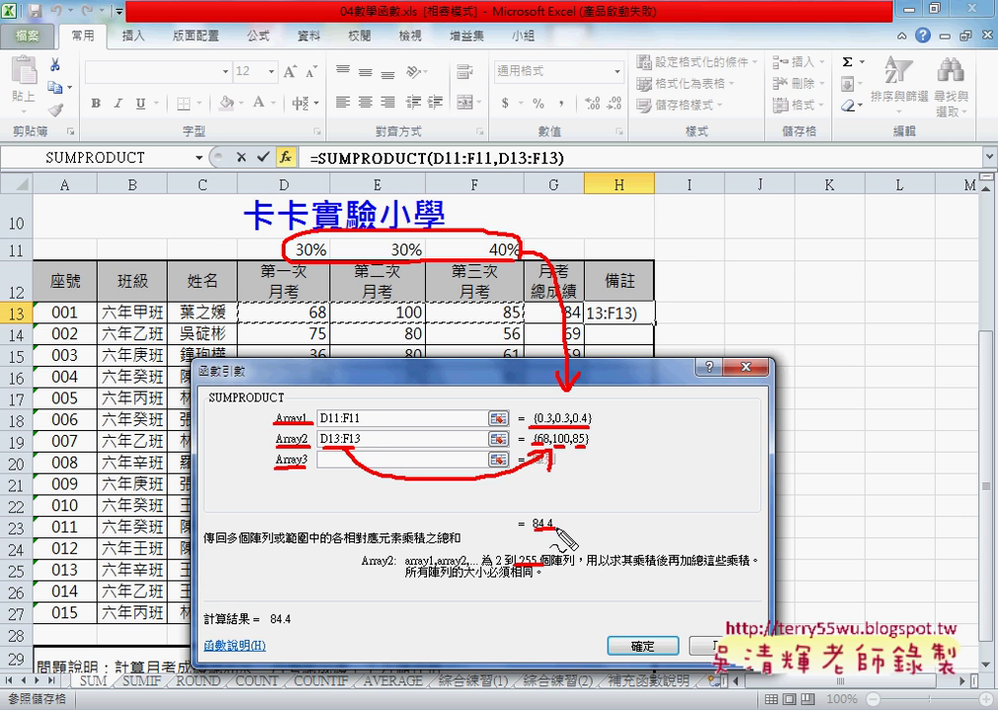
Confirm H13's SUMPRODUCT formula (84.4) and fill it down to H27.
{"action": "key", "text": "Escape"}
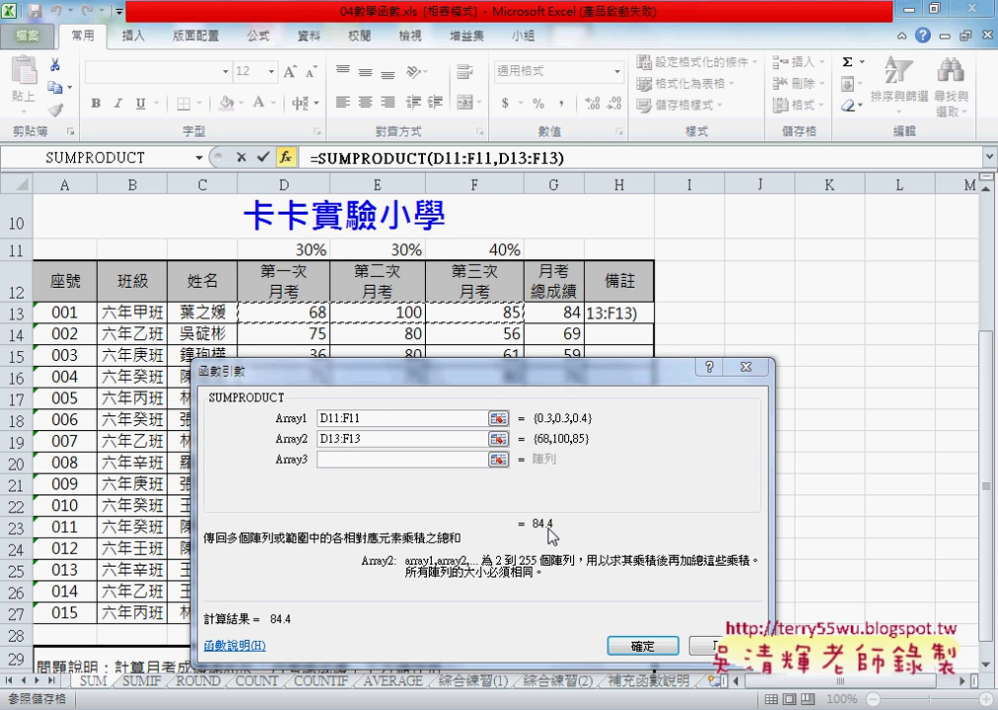
{"action": "left_click", "coordinate": [640, 646]}
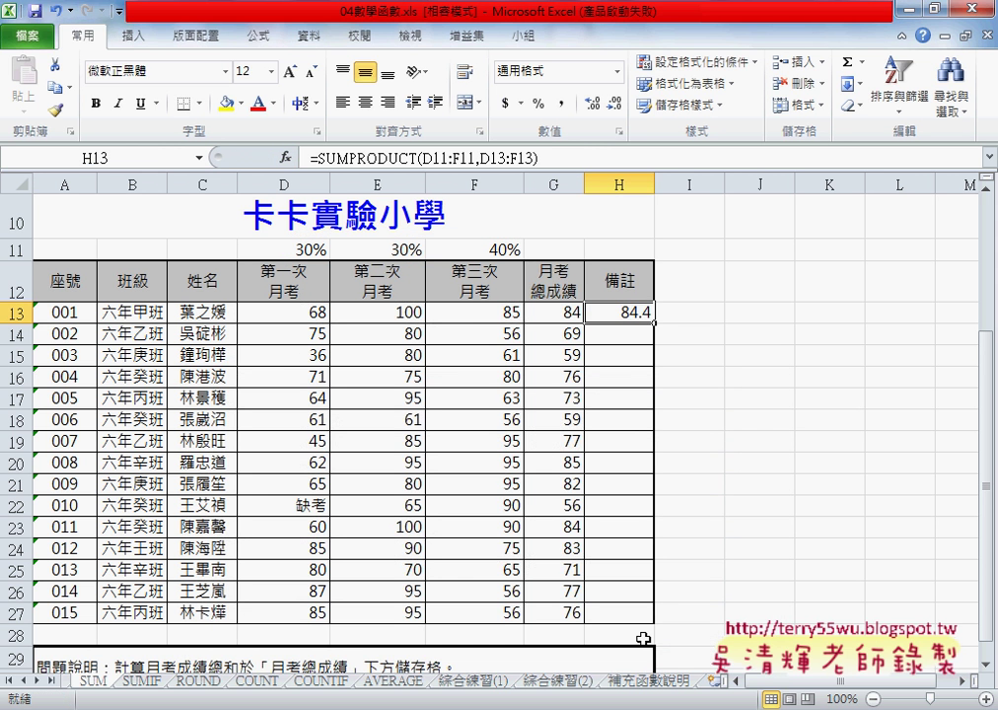
{"action": "double_click", "coordinate": [654, 323]}
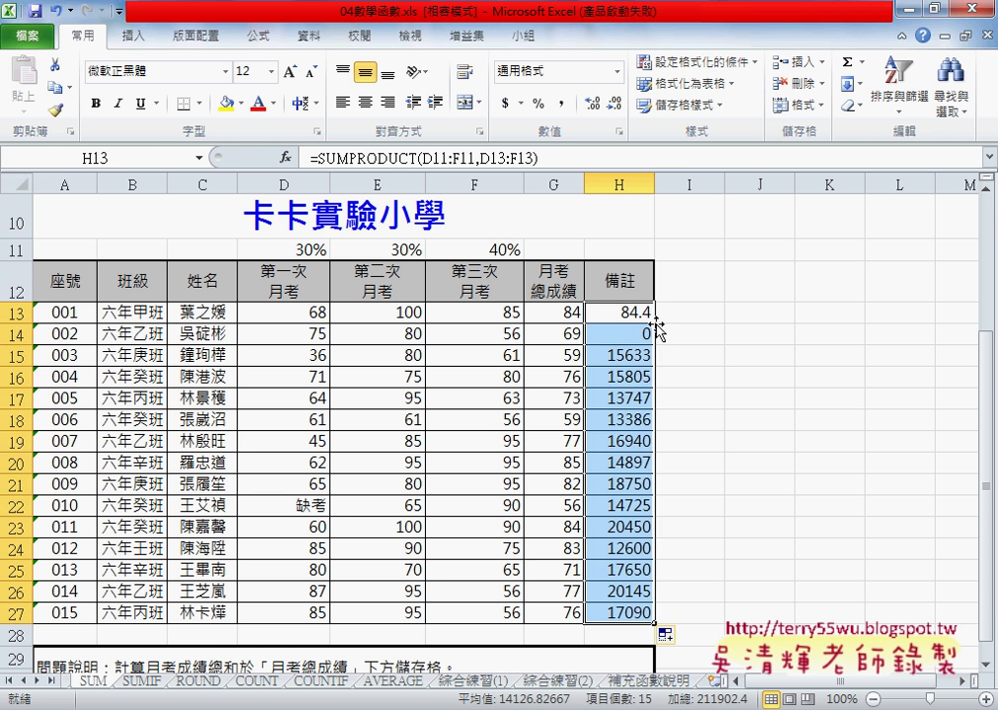
{"action": "left_click", "coordinate": [632, 315]}
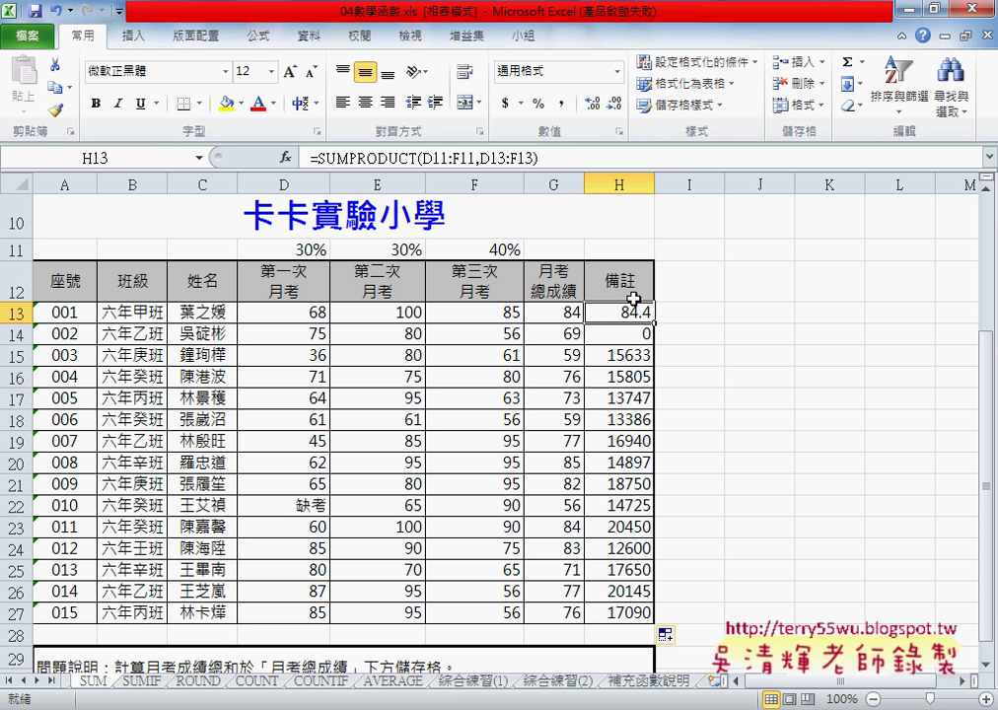
Change H13's weights to D$11:F$11 and refill the formula down H13:H27.
{"action": "left_click", "coordinate": [419, 158]}
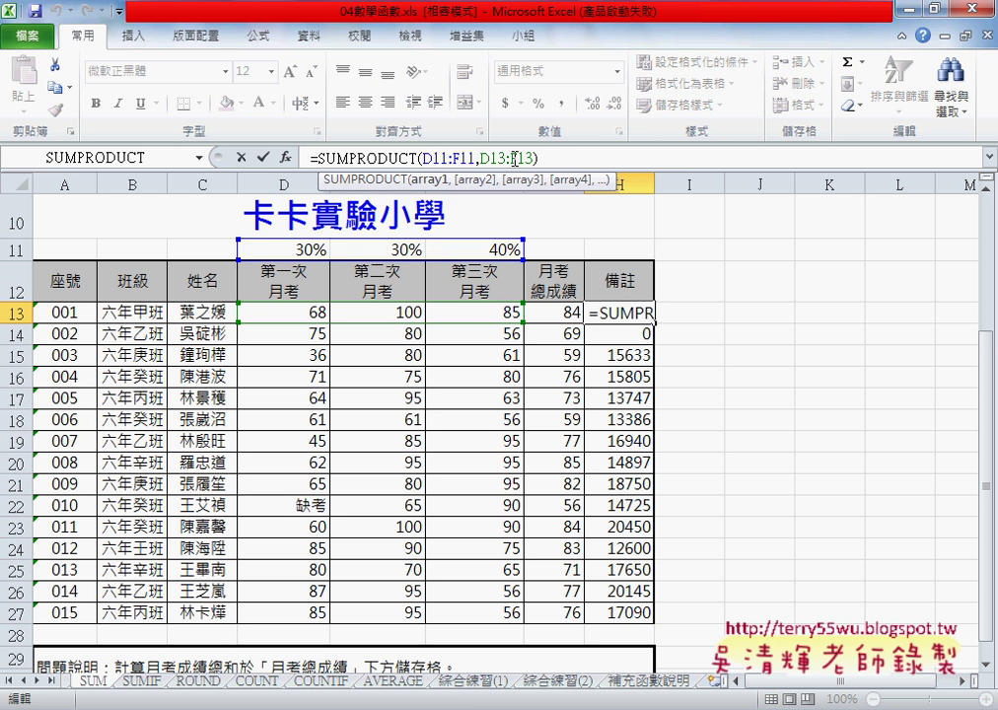
{"action": "type", "text": "$"}
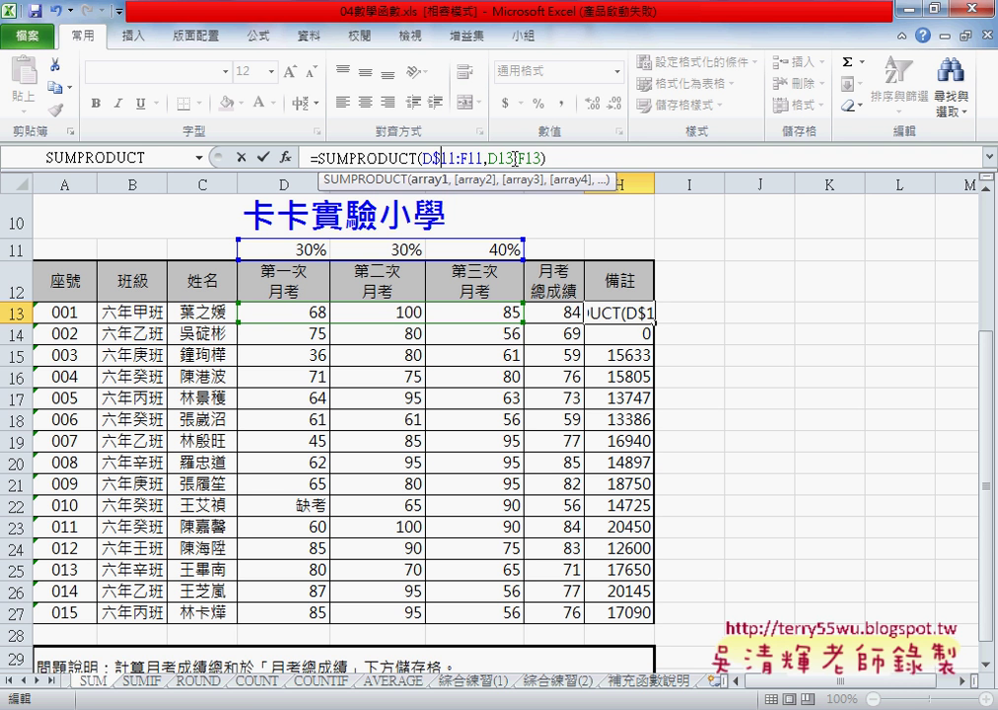
{"action": "left_click", "coordinate": [472, 158]}
{"action": "type", "text": "$"}
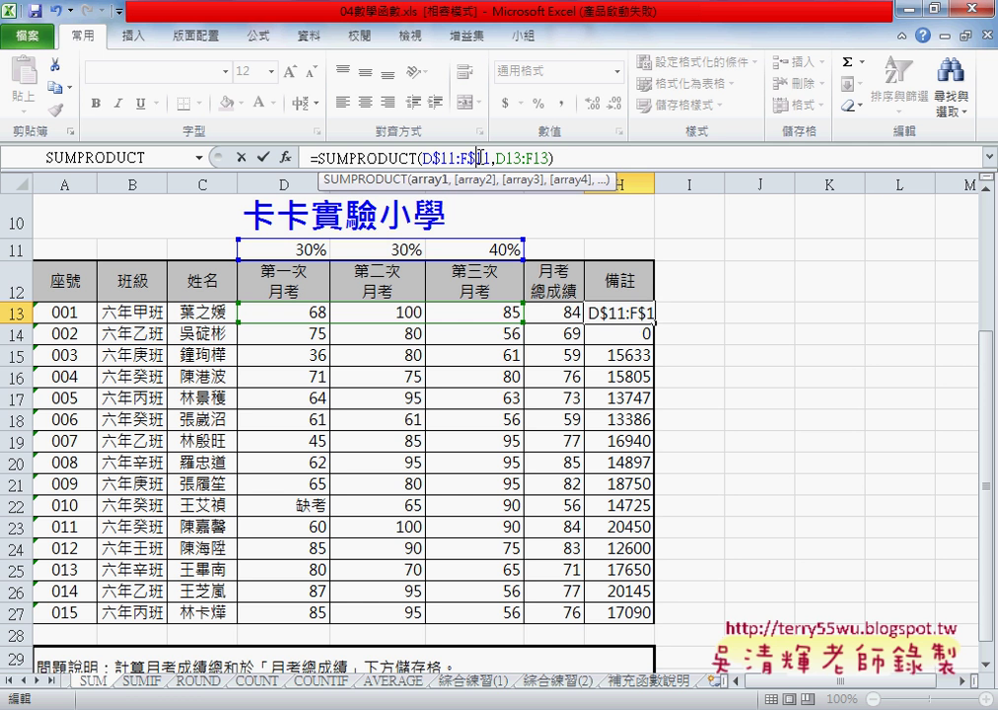
{"action": "left_click", "coordinate": [262, 163]}
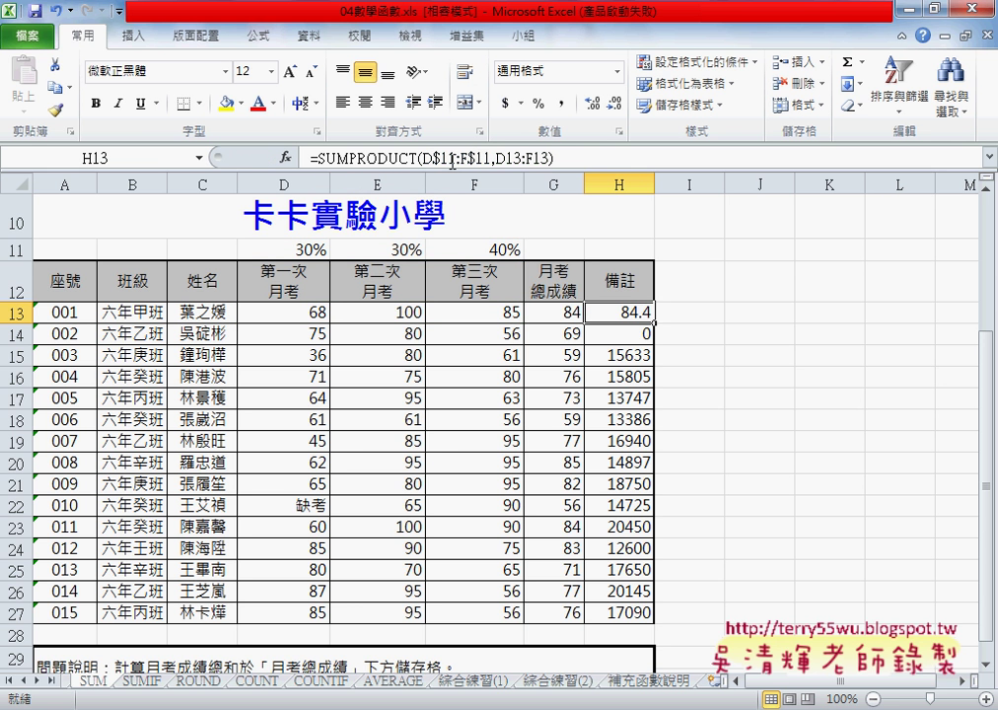
{"action": "double_click", "coordinate": [653, 322]}
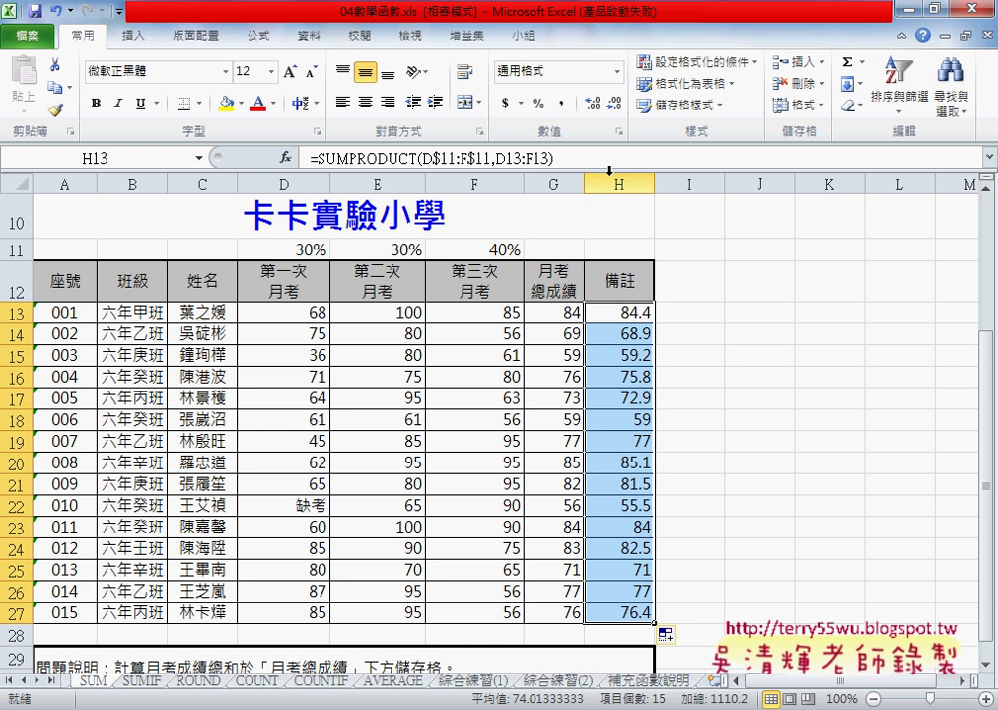
Decrease decimals so the weighted totals display as whole numbers.
{"action": "left_click", "coordinate": [613, 104]}
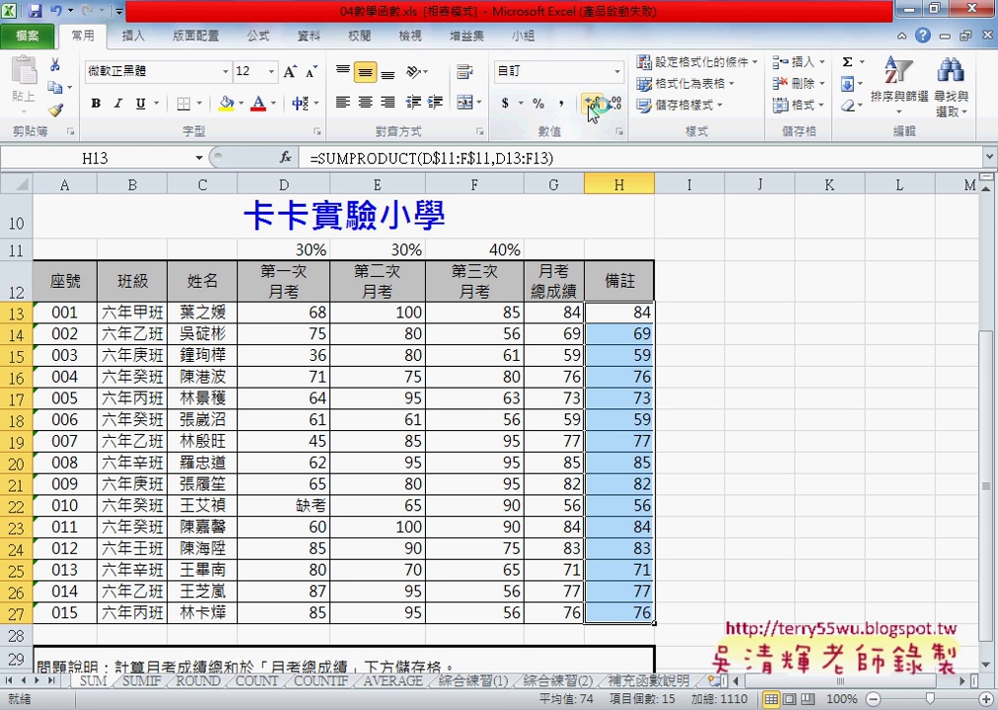
{"action": "left_click", "coordinate": [593, 103]}
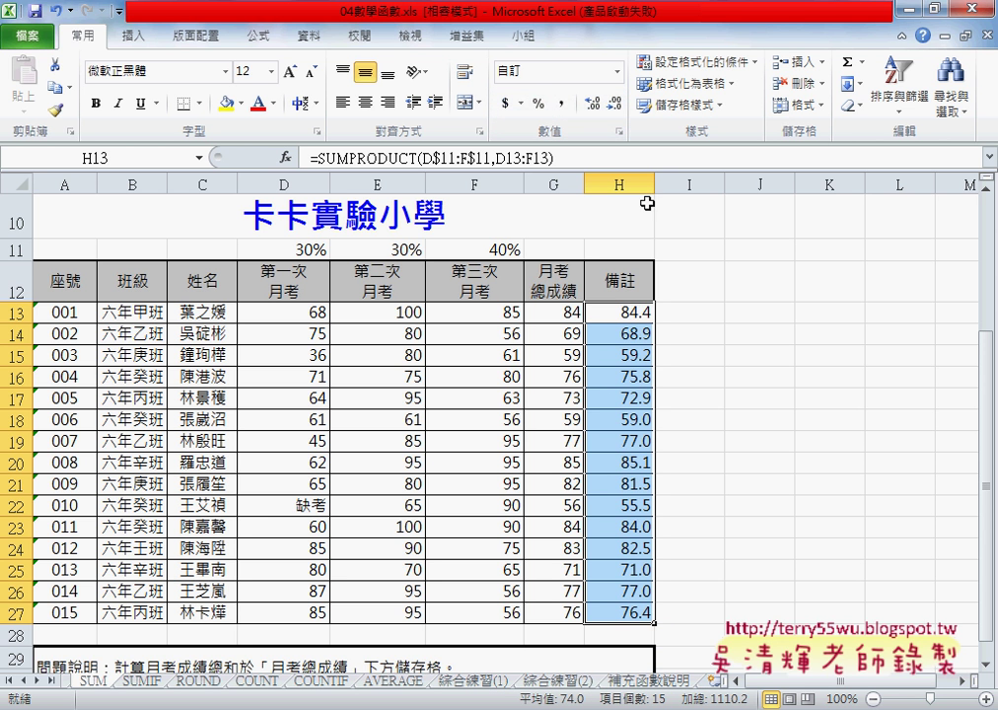
{"action": "left_click", "coordinate": [615, 105]}
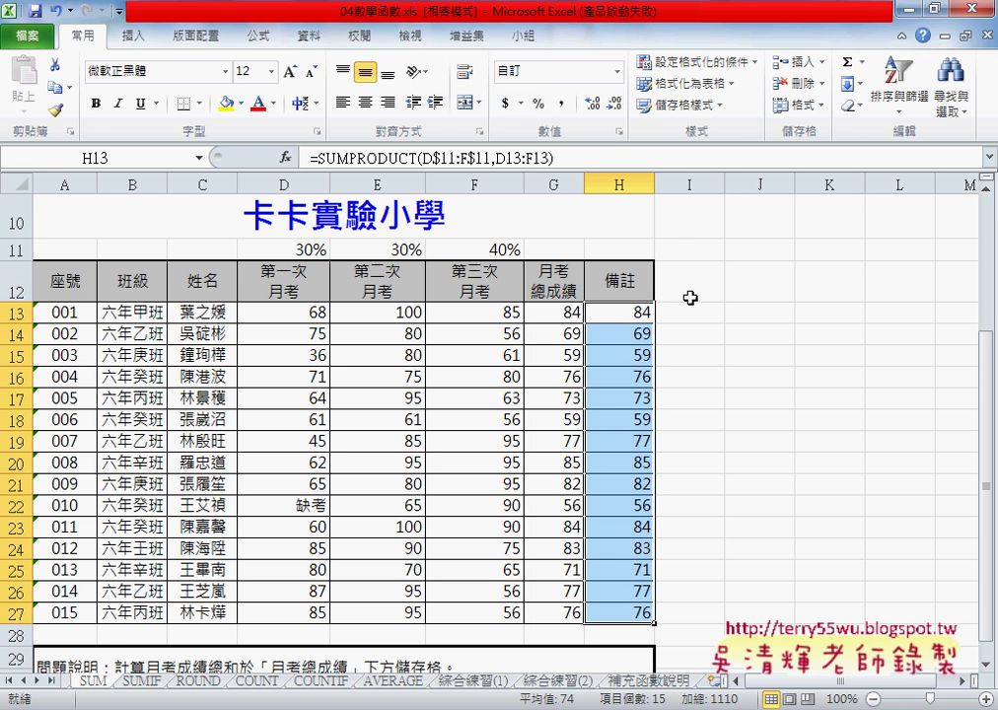
Enter the header 'VBA' in I12 and select the student rows I13:I27 beneath it.
{"action": "left_click", "coordinate": [696, 284]}
{"action": "type", "text": "VB"}
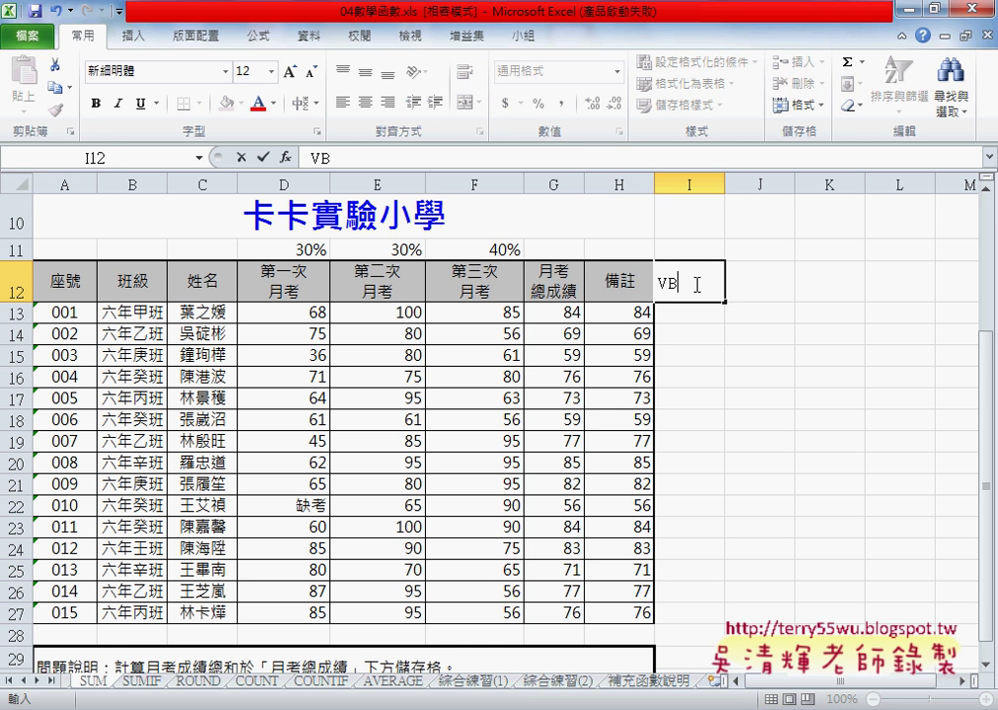
{"action": "type", "text": "A"}
{"action": "key", "text": "Return"}
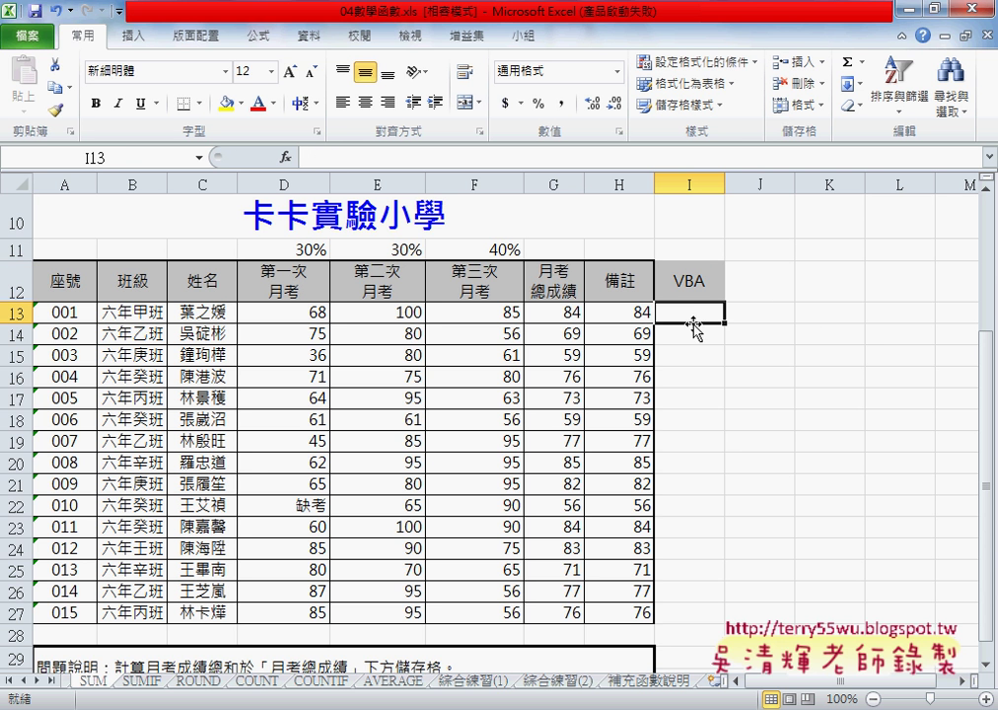
{"action": "left_click_drag", "start_coordinate": [695, 314], "coordinate": [688, 617]}
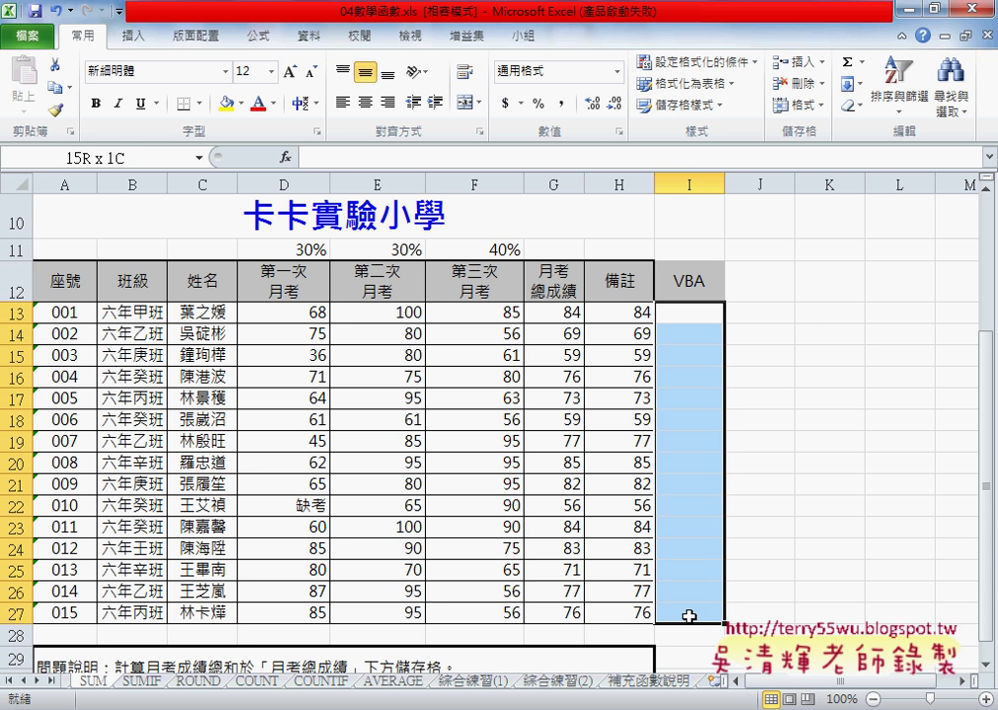
{"action": "left_click_drag", "start_coordinate": [689, 616], "coordinate": [689, 617]}
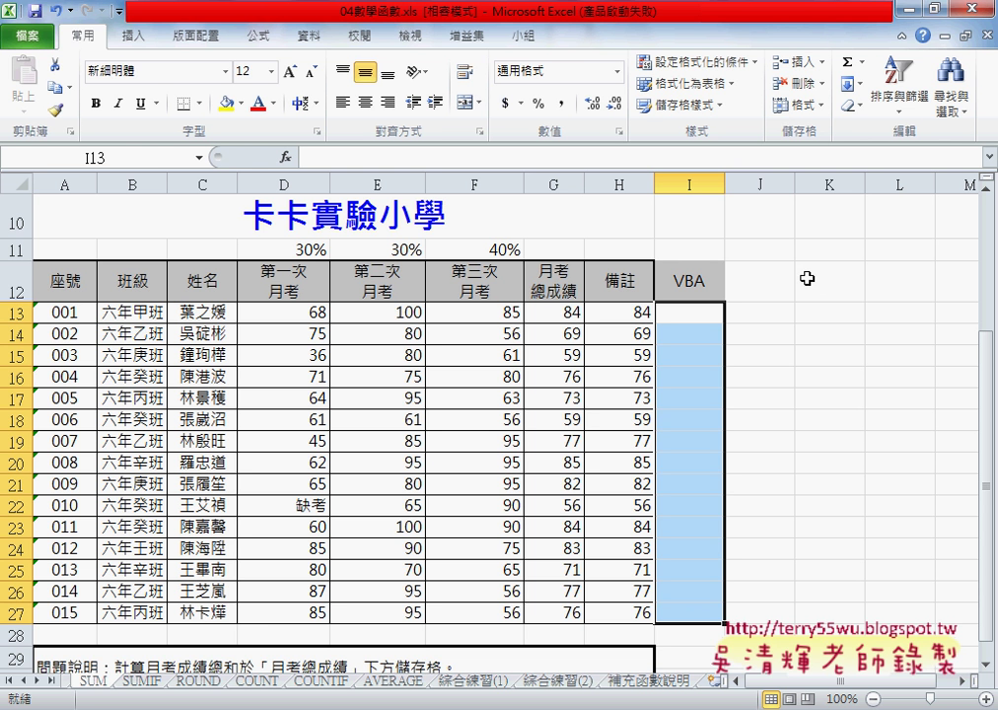
{"action": "left_click", "coordinate": [708, 318]}
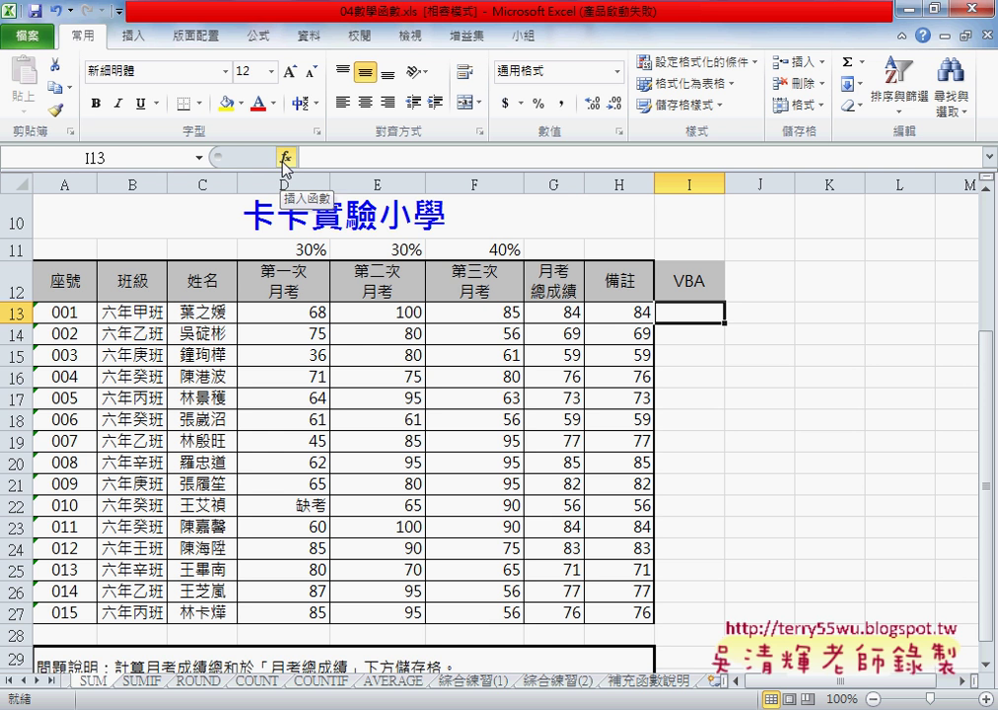